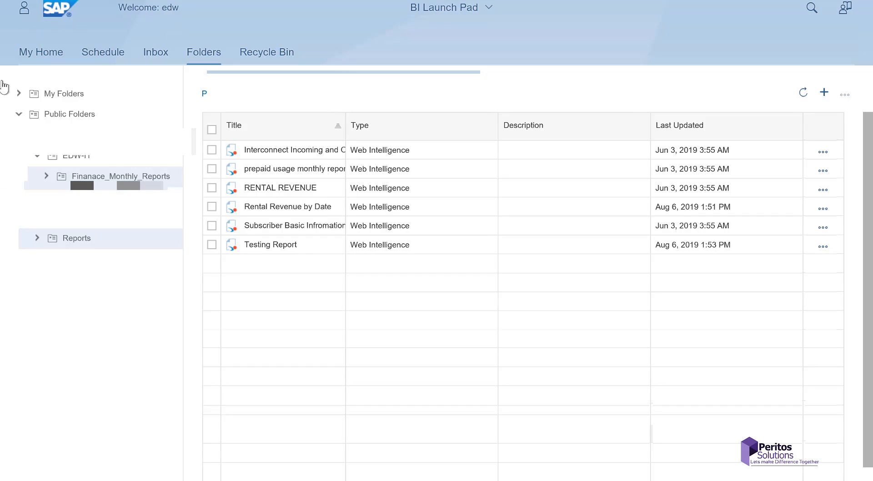
Step: Open the Subscriber Basic Infromation report from the public reports folder and switch it to design mode
{"action": "left_click", "coordinate": [265, 228]}
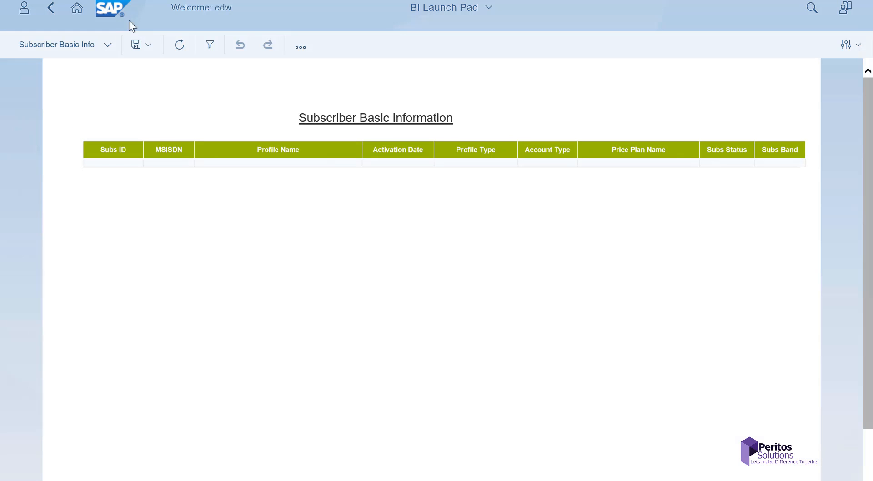
{"action": "left_click", "coordinate": [297, 47]}
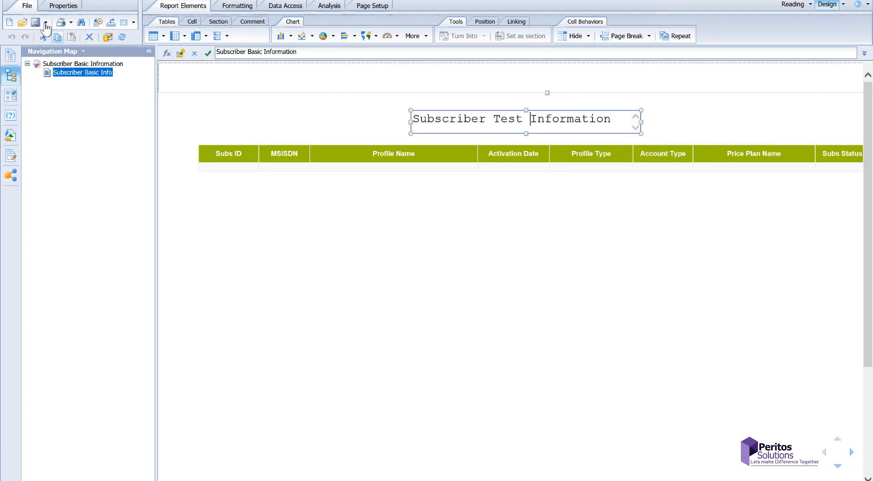
Step: Try to save the edited report over the existing Subscriber Basic Infromation document in the Finanace monthly reports folder
{"action": "left_click", "coordinate": [46, 22]}
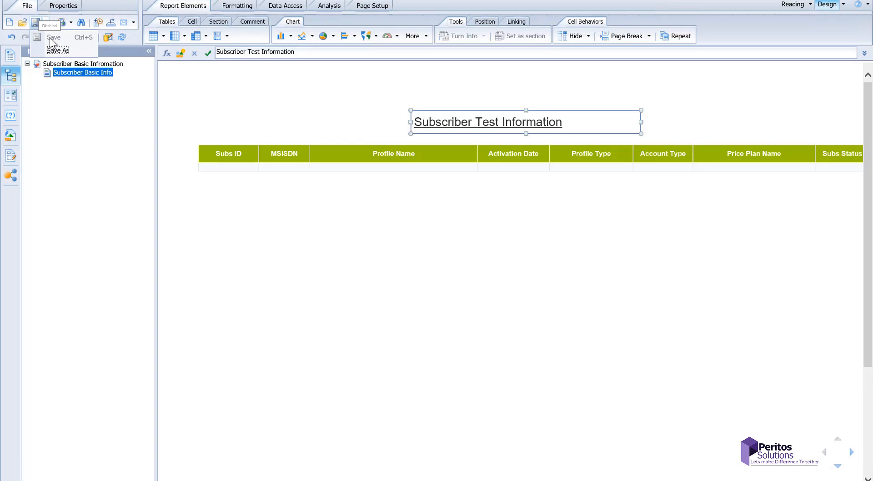
{"action": "left_click", "coordinate": [188, 227]}
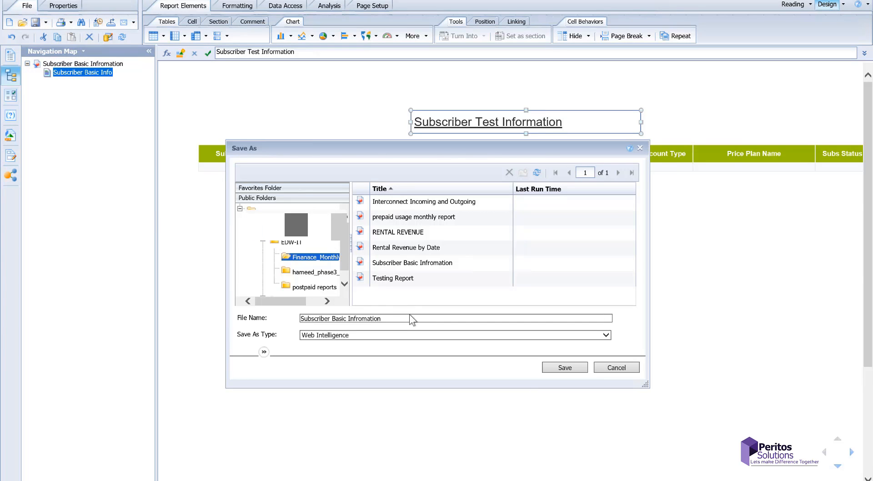
{"action": "left_click", "coordinate": [413, 316]}
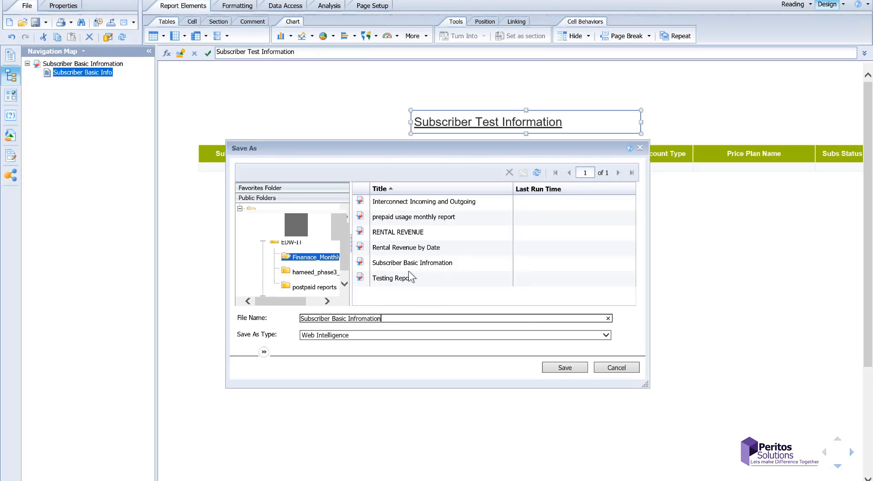
{"action": "left_click", "coordinate": [566, 366]}
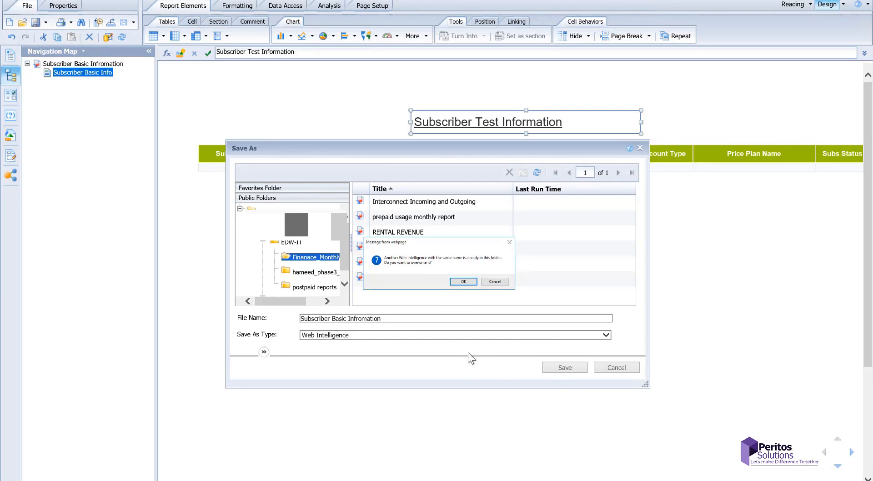
{"action": "key", "text": "Return"}
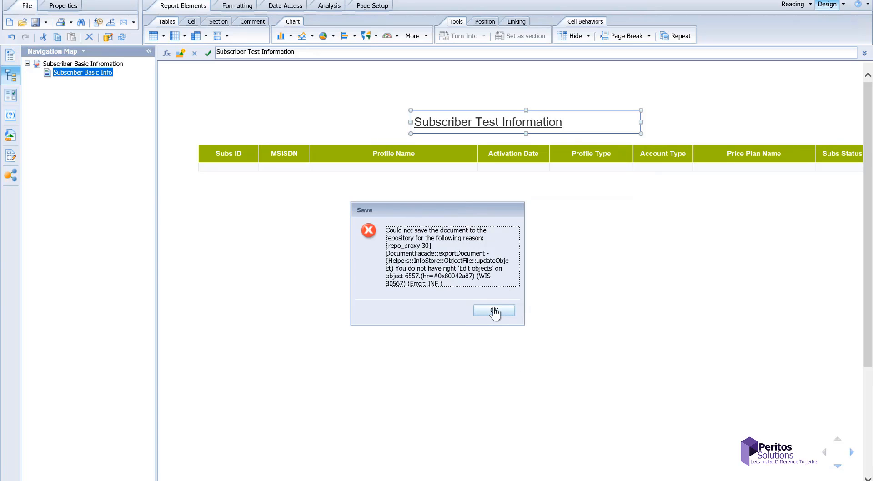
{"action": "key", "text": "Return"}
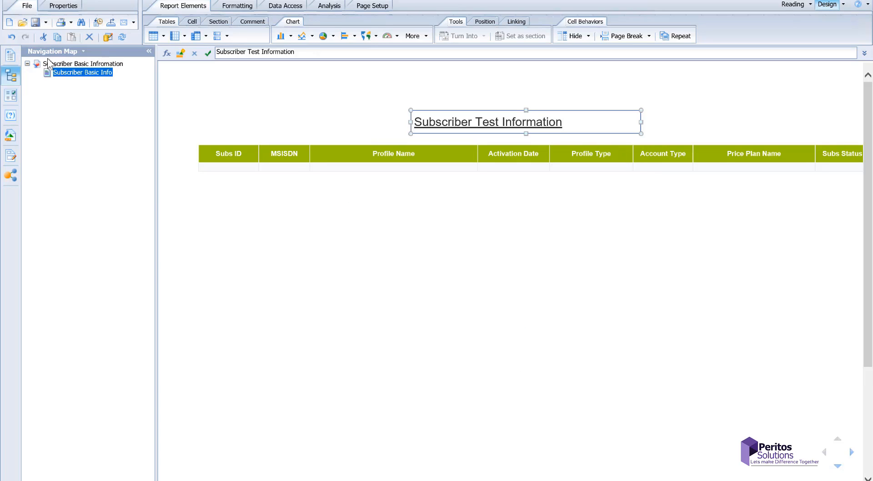
Step: Save a copy of the report in the Favorites Folder as Subscriber Basic Infromation1
{"action": "left_click", "coordinate": [45, 23]}
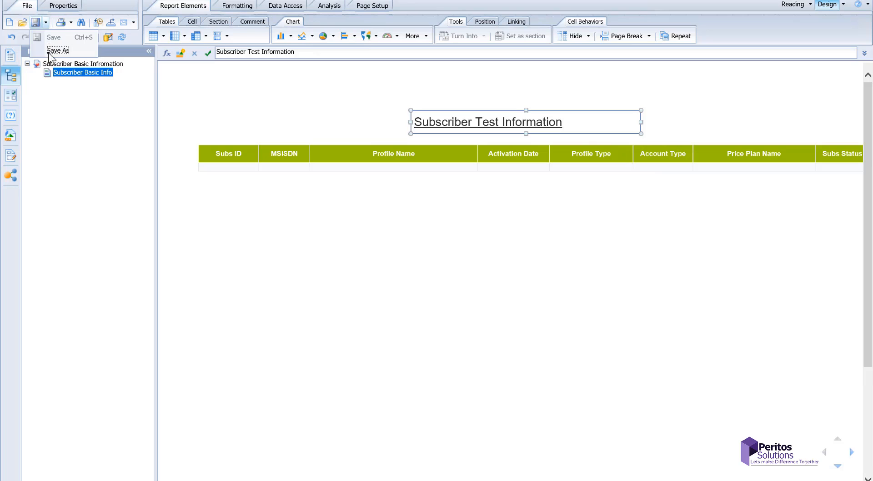
{"action": "left_click", "coordinate": [372, 318]}
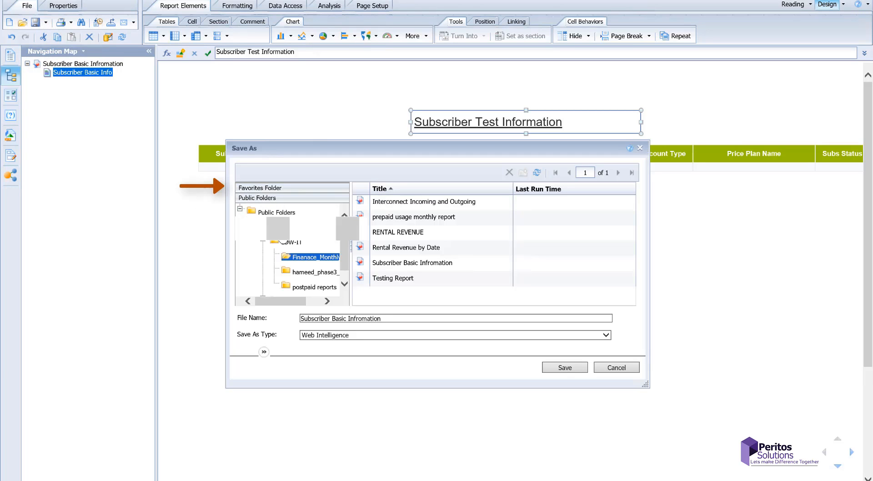
{"action": "left_click", "coordinate": [262, 188]}
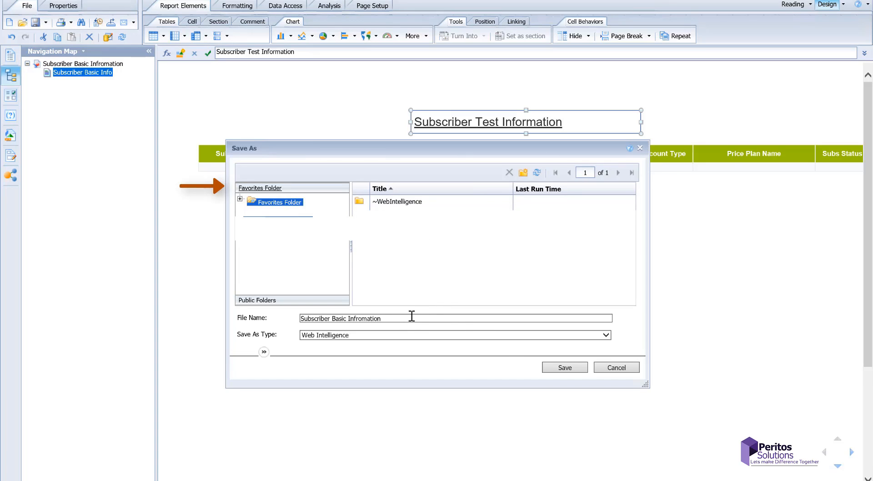
{"action": "left_click", "coordinate": [412, 317]}
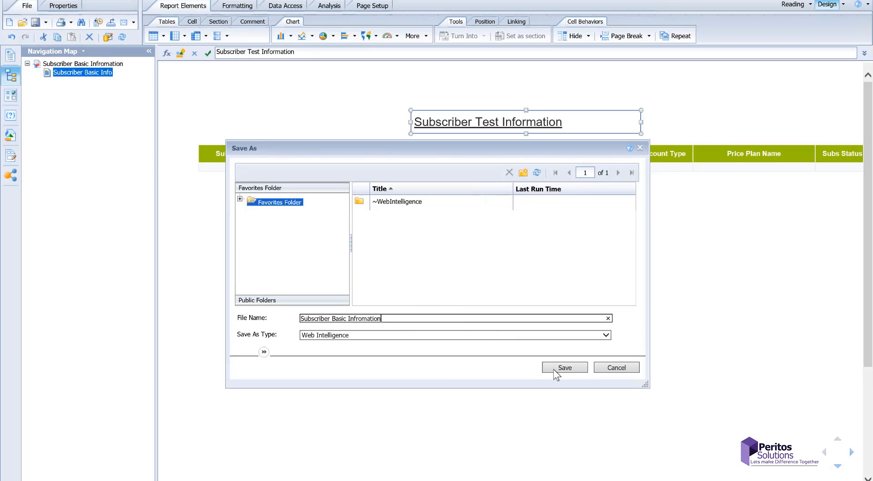
{"action": "type", "text": "1"}
{"action": "key", "text": "Return"}
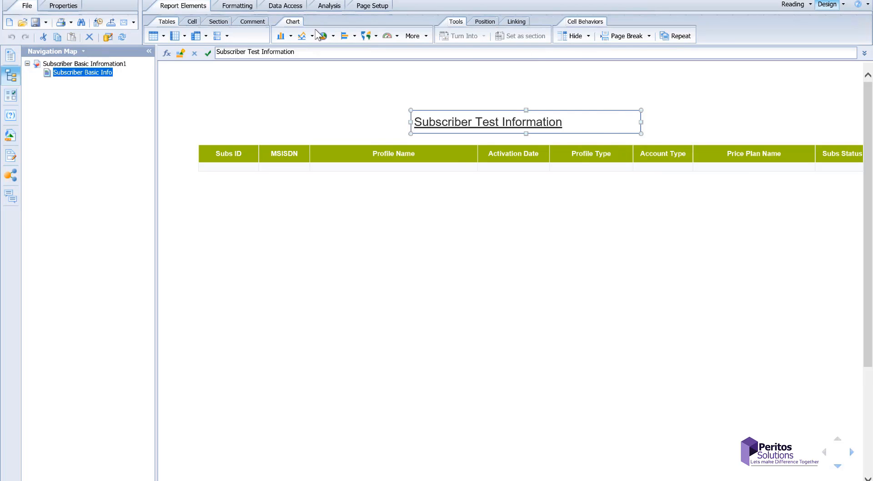
{"action": "left_click", "coordinate": [46, 22]}
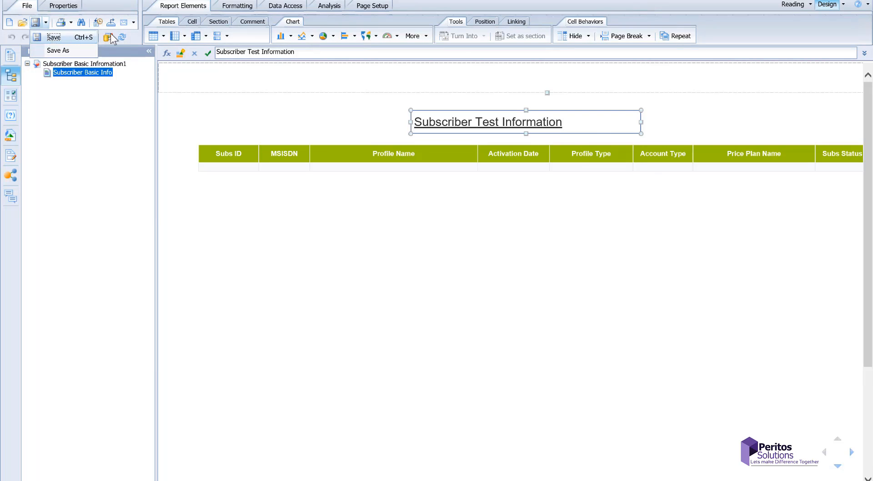
{"action": "left_click", "coordinate": [274, 103]}
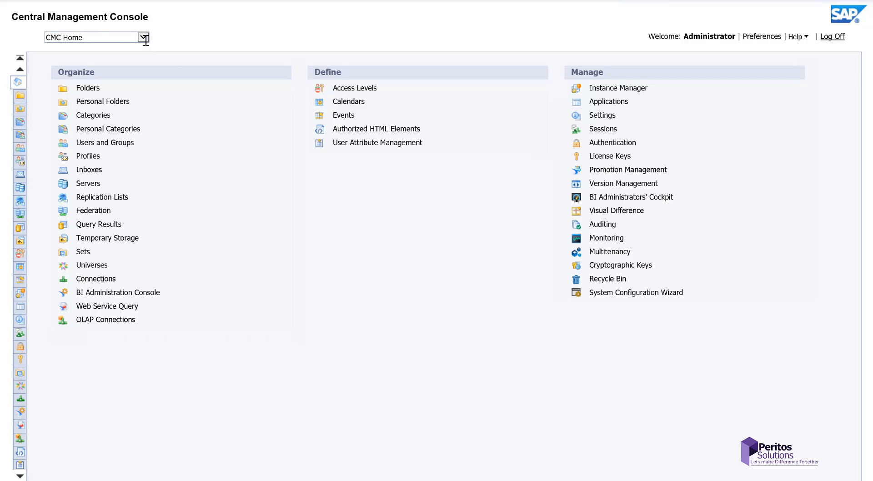
Step: In the Central Management Console, open the user security settings of the Web Intelligence Samples folder
{"action": "left_click", "coordinate": [89, 89]}
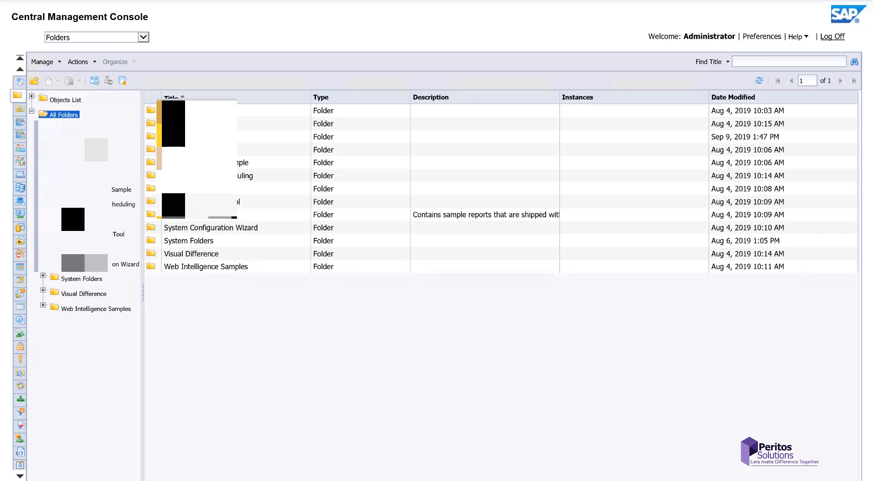
{"action": "left_click", "coordinate": [97, 309]}
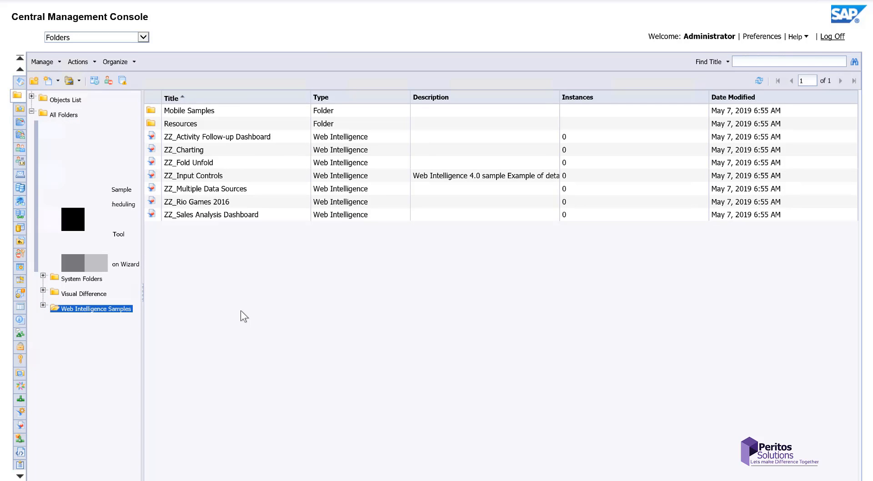
{"action": "right_click", "coordinate": [66, 314]}
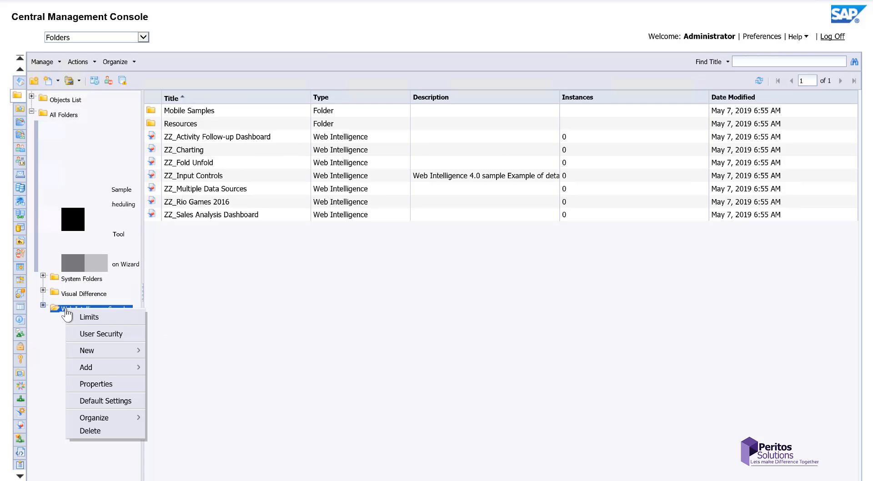
{"action": "mouse_move", "coordinate": [110, 418]}
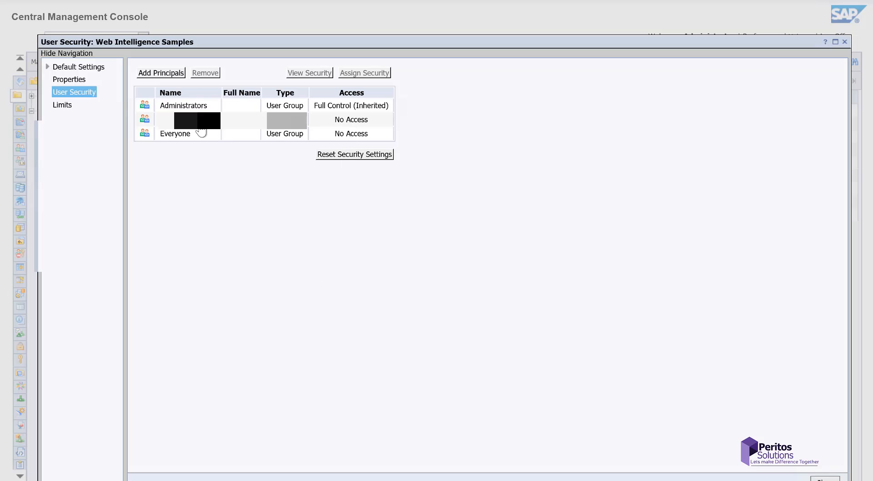
Step: Assign the View access level to the Everyone group on the Web Intelligence Samples folder
{"action": "left_click", "coordinate": [357, 136]}
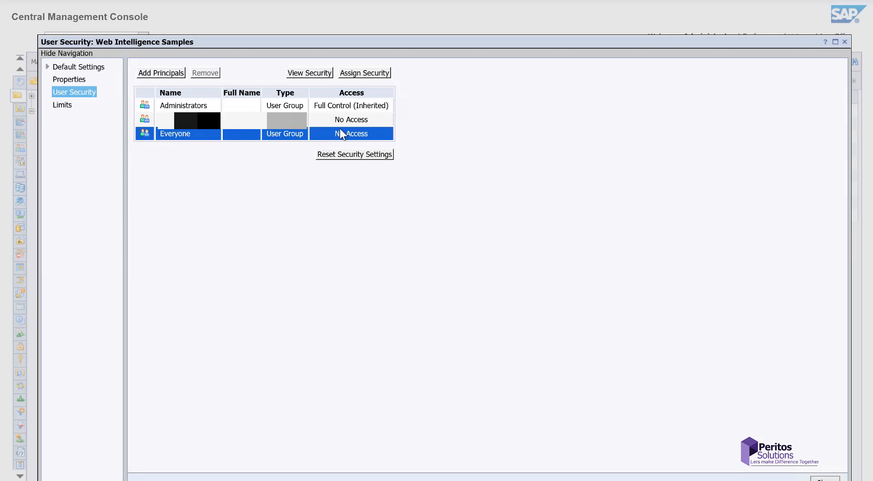
{"action": "left_click", "coordinate": [363, 74]}
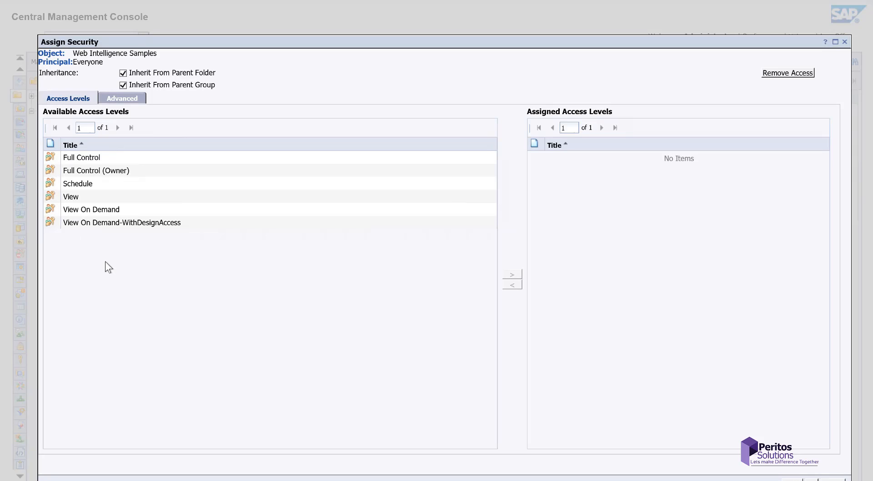
{"action": "left_click", "coordinate": [84, 197]}
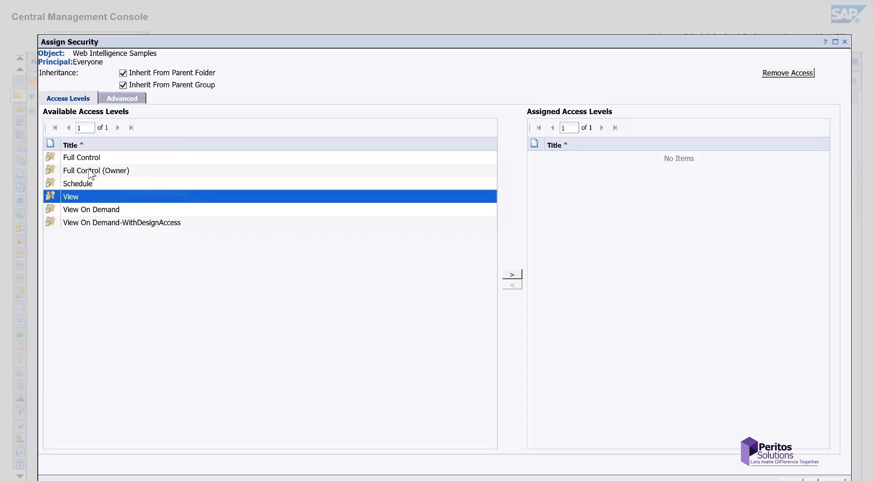
{"action": "left_click", "coordinate": [510, 275]}
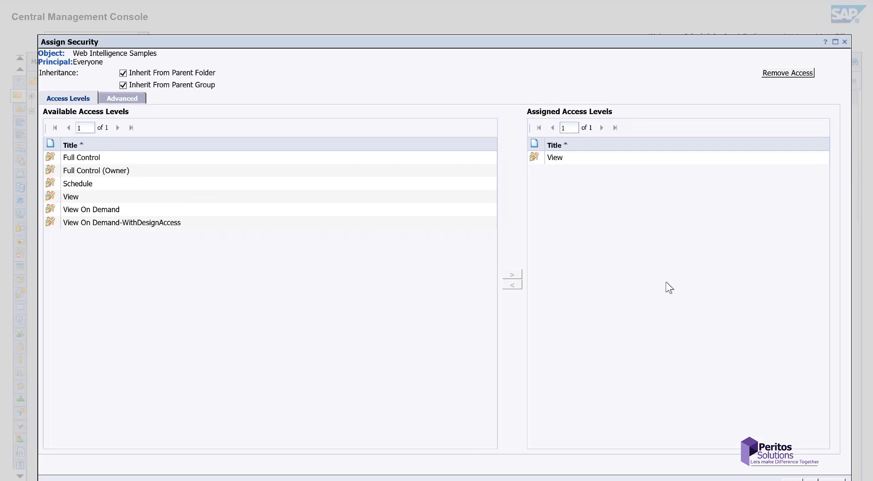
{"action": "left_click", "coordinate": [598, 160]}
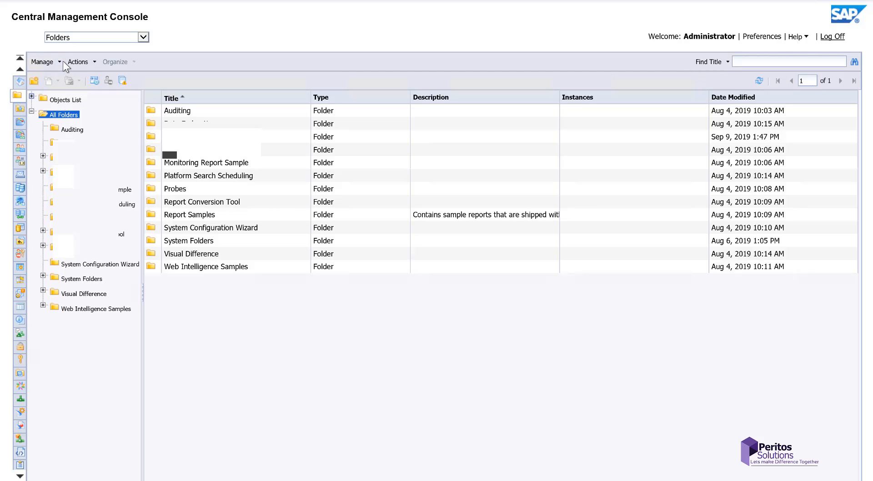
Step: Open the top-level security of all folders and bring up the assigned security of the group listed between Administrators and Everyone
{"action": "left_click", "coordinate": [61, 62]}
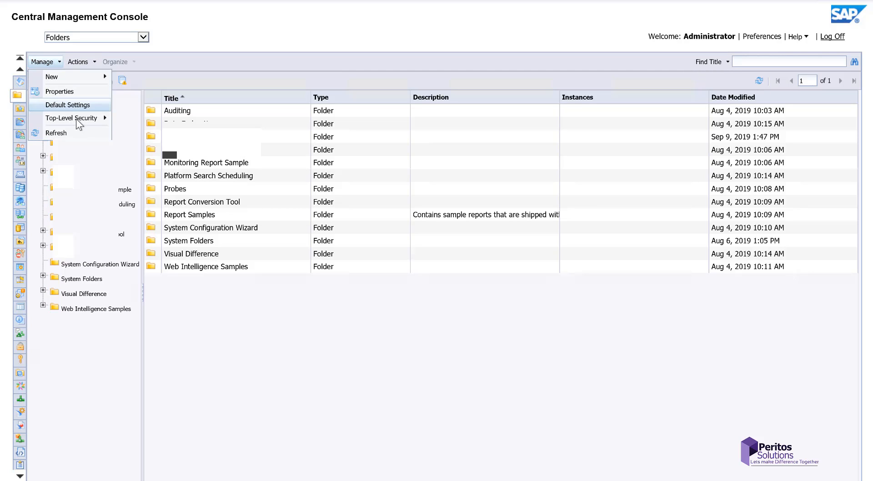
{"action": "mouse_move", "coordinate": [76, 119]}
{"action": "left_click", "coordinate": [138, 119]}
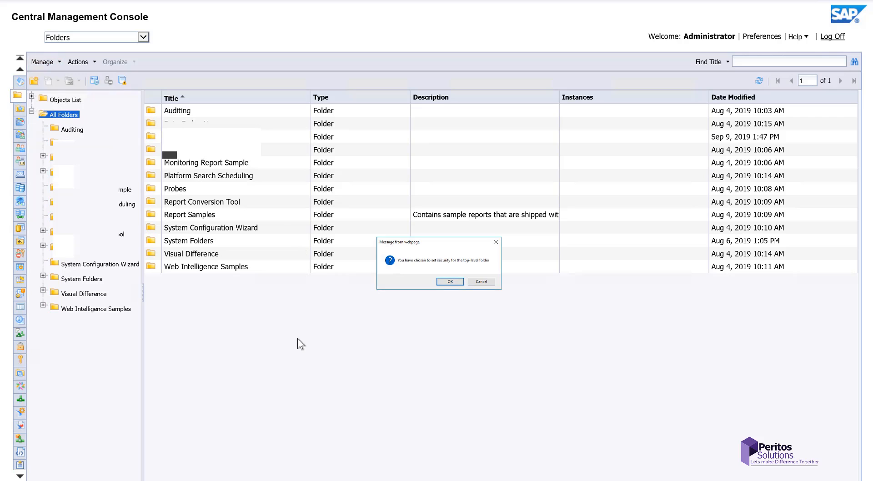
{"action": "left_click", "coordinate": [450, 281]}
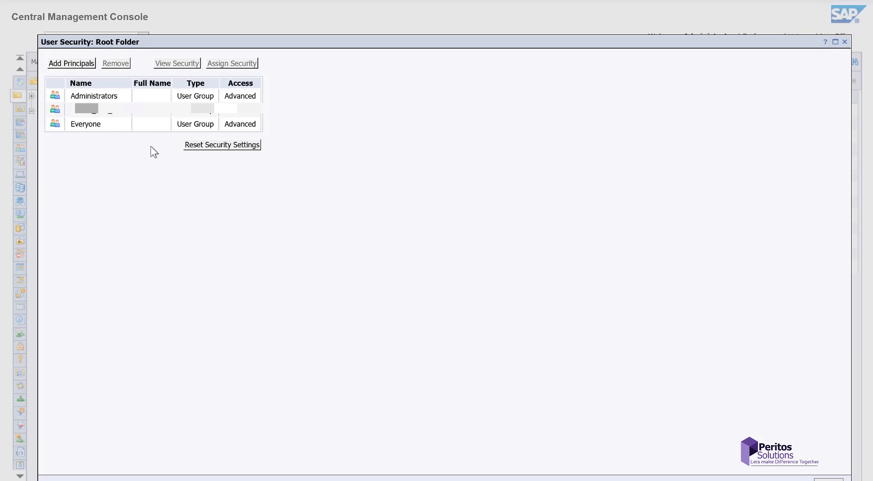
{"action": "left_click", "coordinate": [253, 114]}
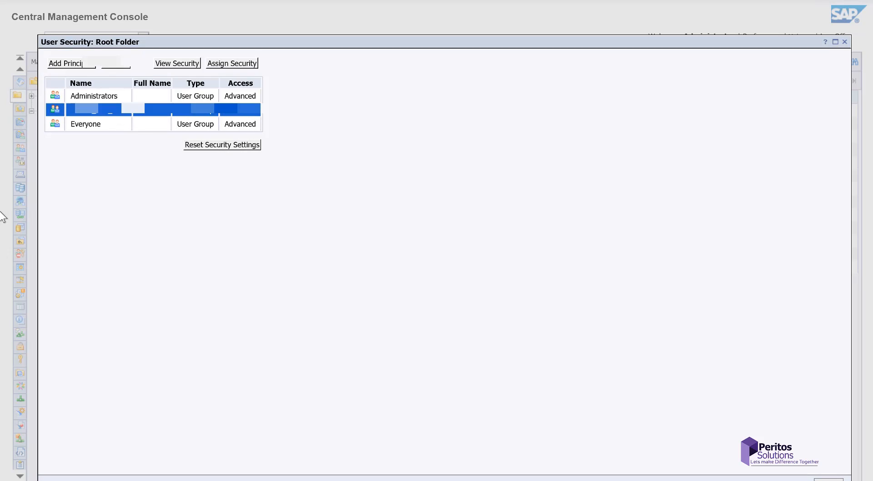
{"action": "left_click", "coordinate": [252, 63]}
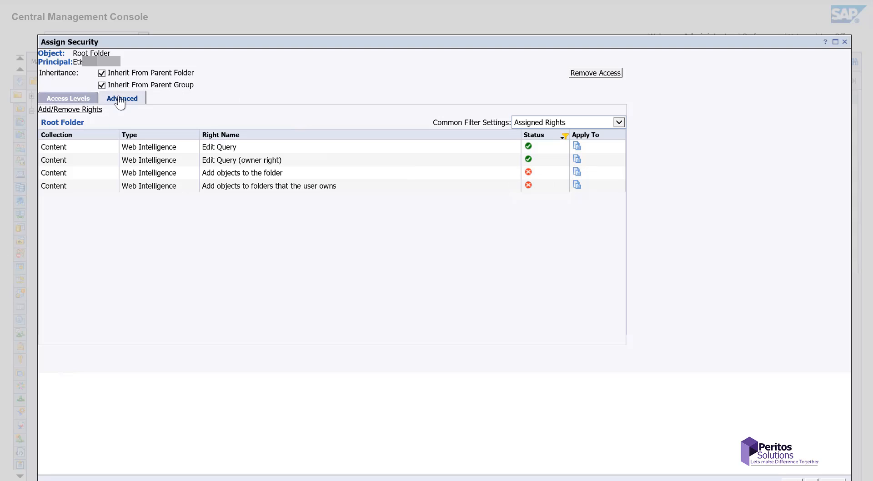
Step: Examine the group's specific and general Web Intelligence rights on the root folder
{"action": "left_click", "coordinate": [59, 111]}
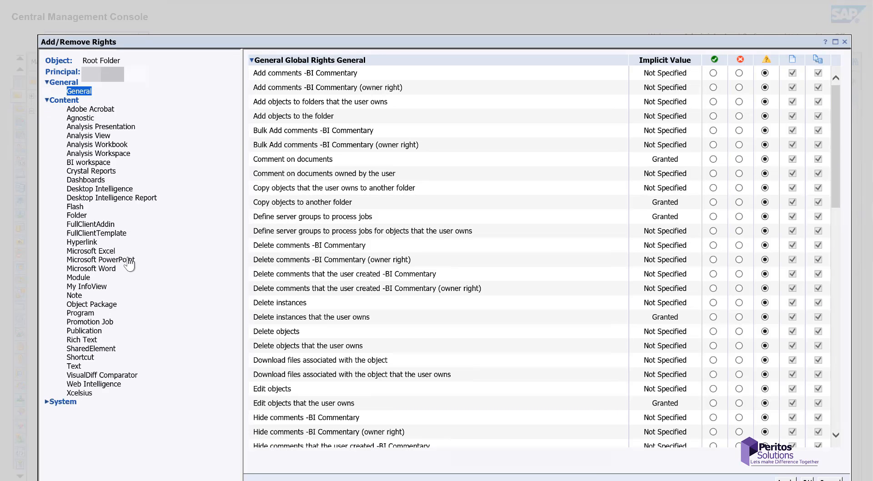
{"action": "left_click", "coordinate": [85, 384]}
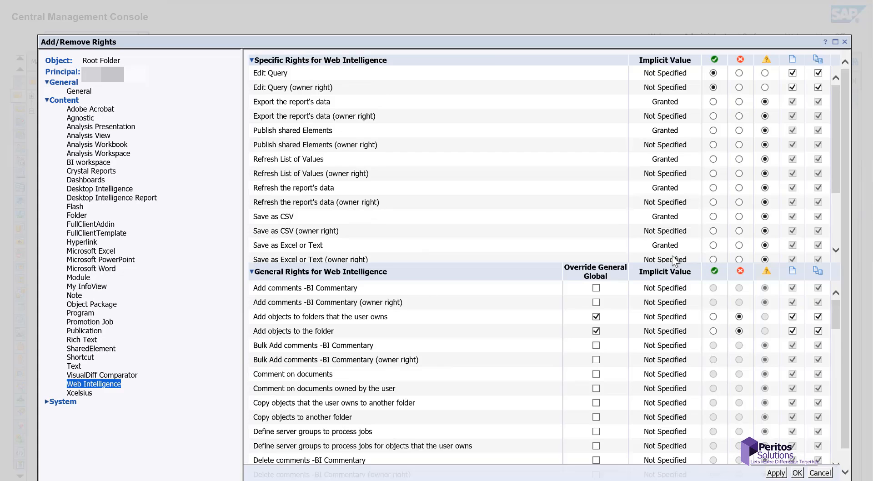
{"action": "scroll", "coordinate": [690, 329], "scroll_direction": "down", "scroll_amount": 4}
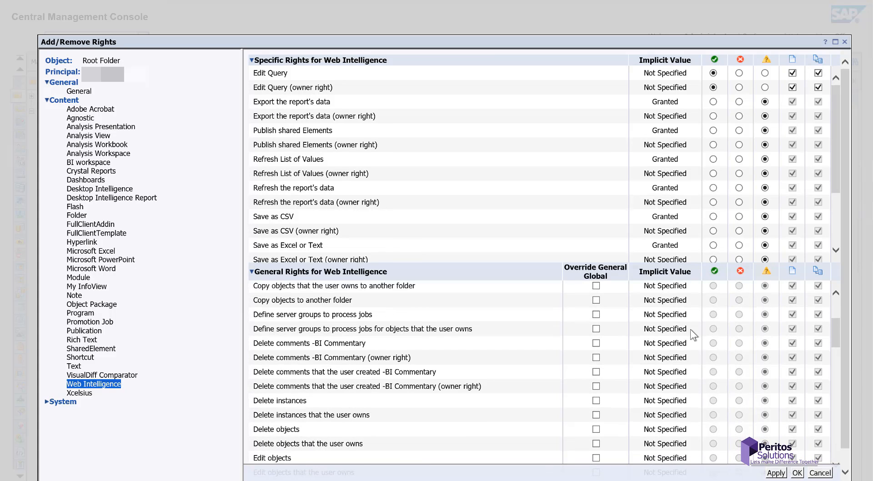
{"action": "scroll", "coordinate": [691, 328], "scroll_direction": "up", "scroll_amount": 2}
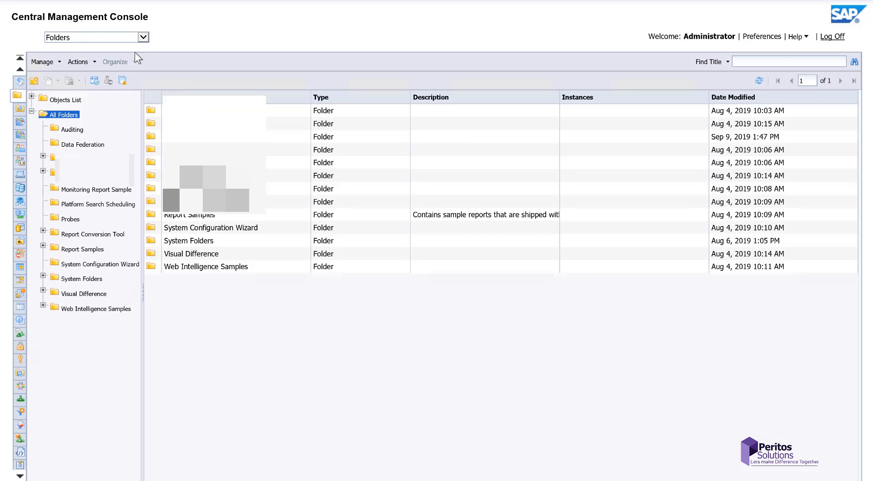
Step: Open the user security settings of the Web Intelligence application from the Applications area
{"action": "left_click", "coordinate": [141, 38]}
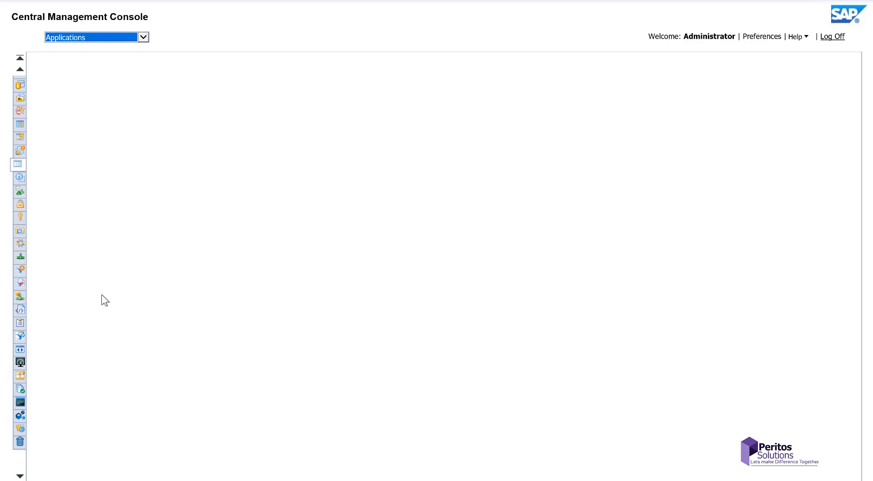
{"action": "scroll", "coordinate": [110, 394], "scroll_direction": "down", "scroll_amount": 3}
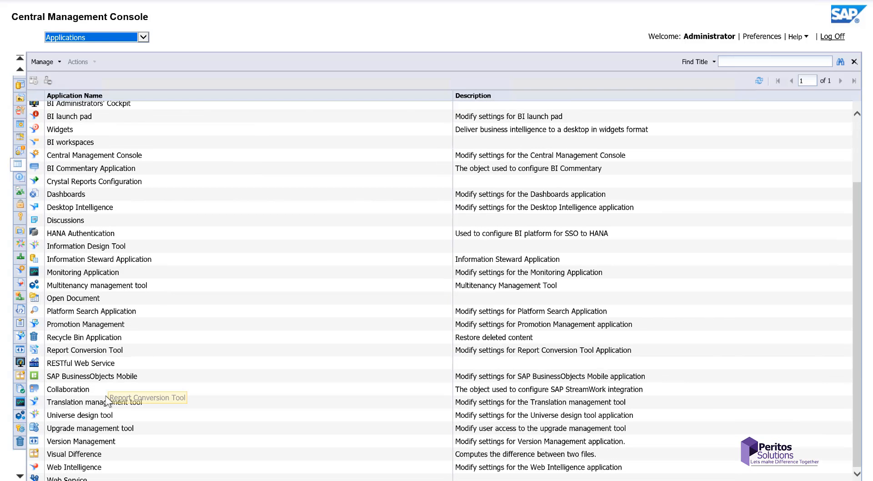
{"action": "left_click", "coordinate": [89, 468]}
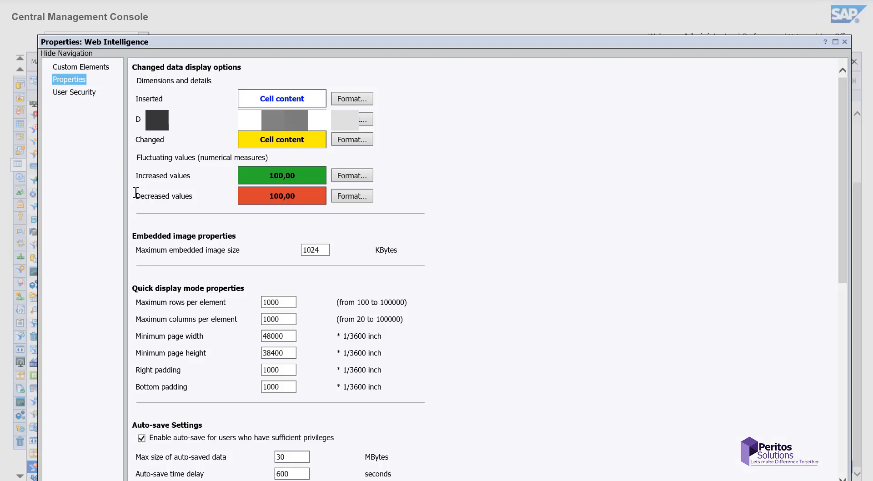
{"action": "left_click", "coordinate": [80, 93]}
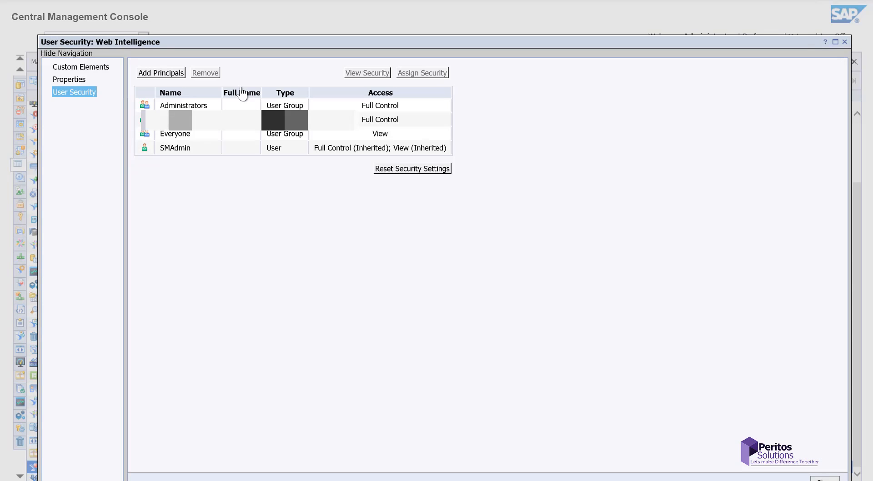
Step: Replace the Full Control access level with View on the Web Intelligence application for the group between Administrators and Everyone
{"action": "left_click", "coordinate": [439, 129]}
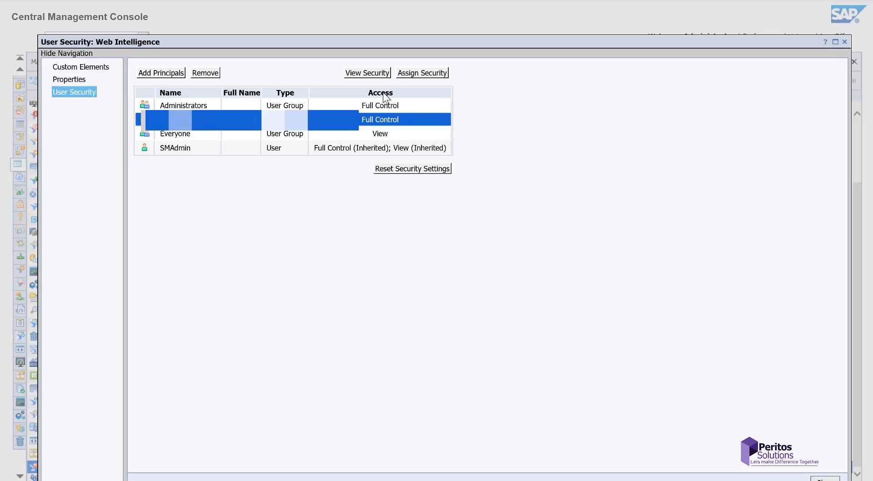
{"action": "left_click", "coordinate": [432, 72]}
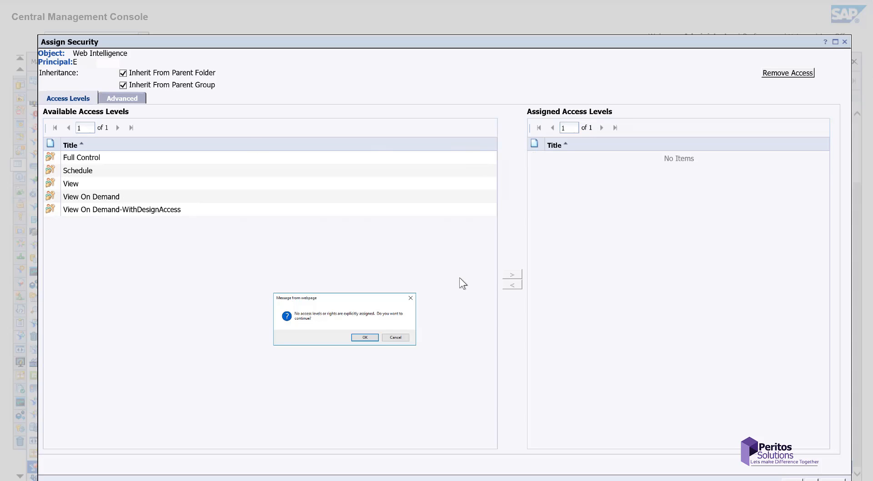
{"action": "left_click", "coordinate": [387, 337]}
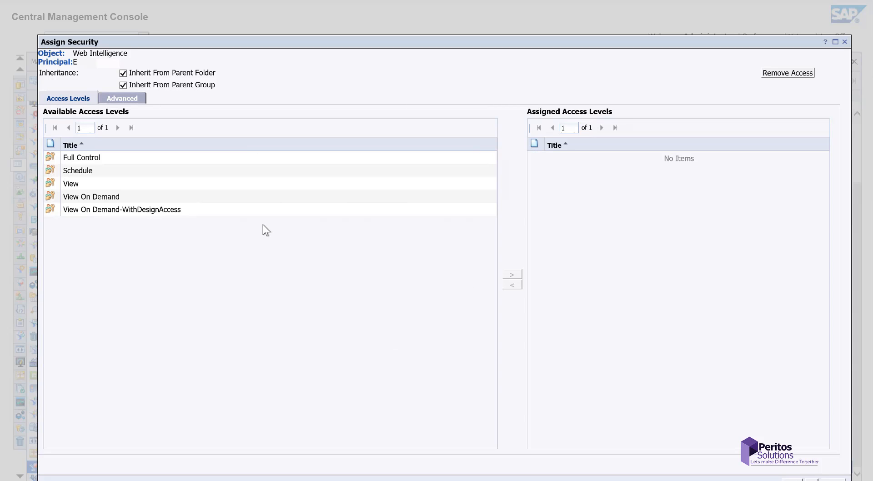
{"action": "left_click", "coordinate": [248, 198]}
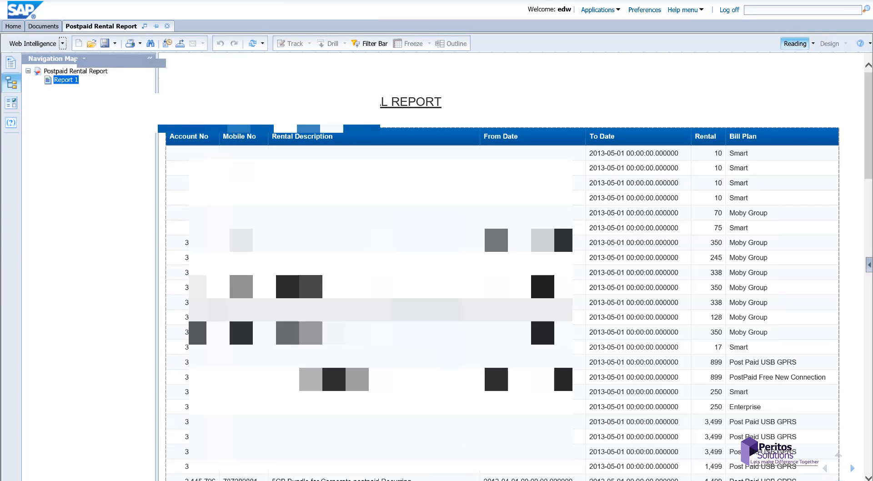
Step: Check the group's assigned Web Intelligence security against the Postpaid Rental Report's editing options in BI launch pad
{"action": "mouse_move", "coordinate": [82, 479]}
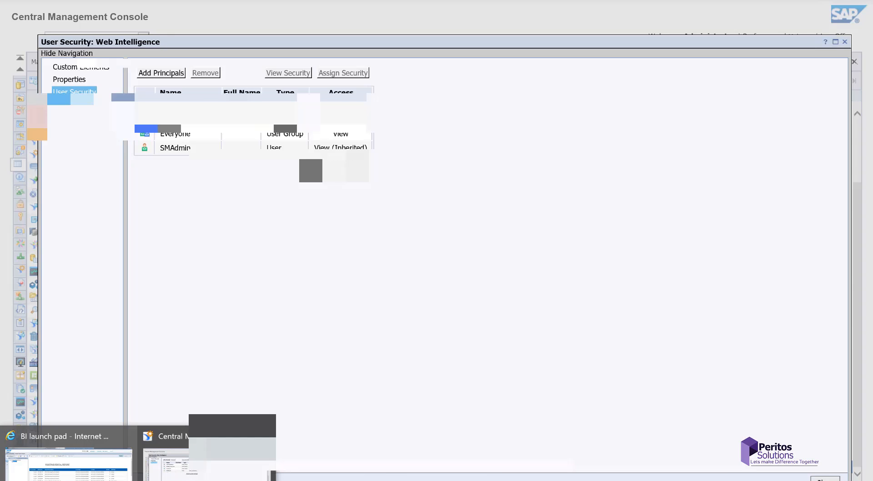
{"action": "left_click", "coordinate": [184, 471]}
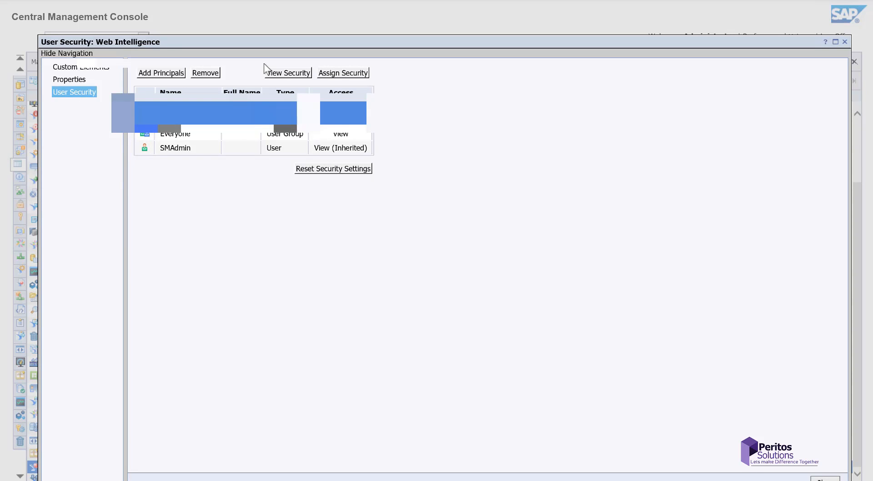
{"action": "left_click", "coordinate": [356, 73]}
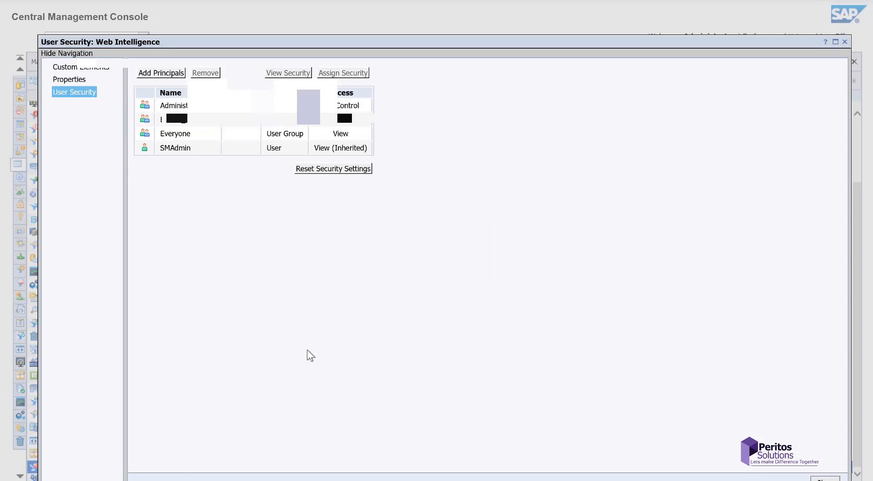
{"action": "mouse_move", "coordinate": [98, 480]}
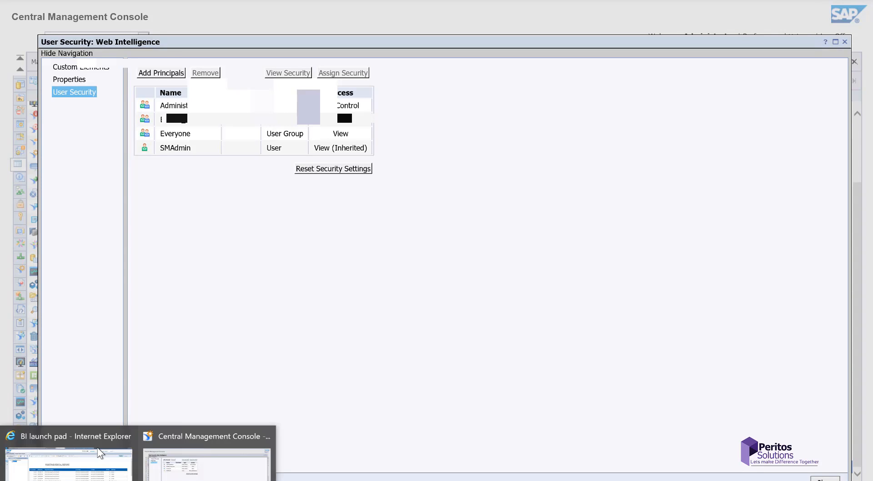
{"action": "left_click", "coordinate": [110, 440]}
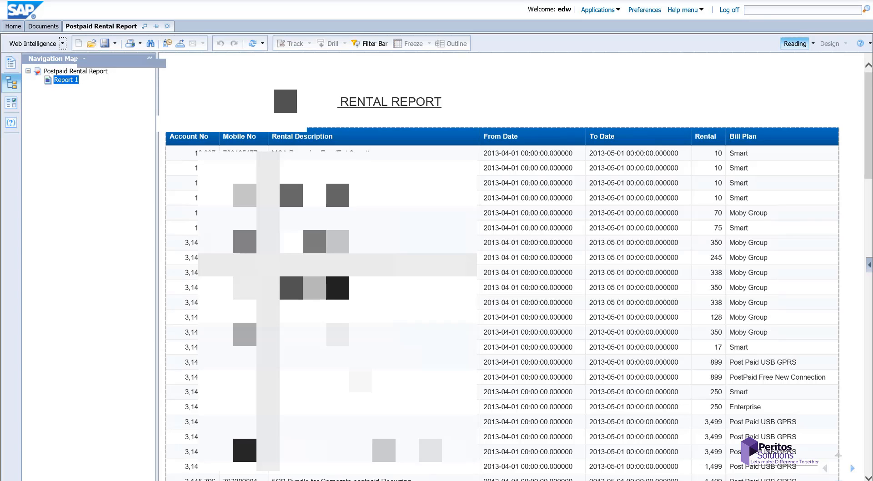
{"action": "left_click", "coordinate": [213, 454]}
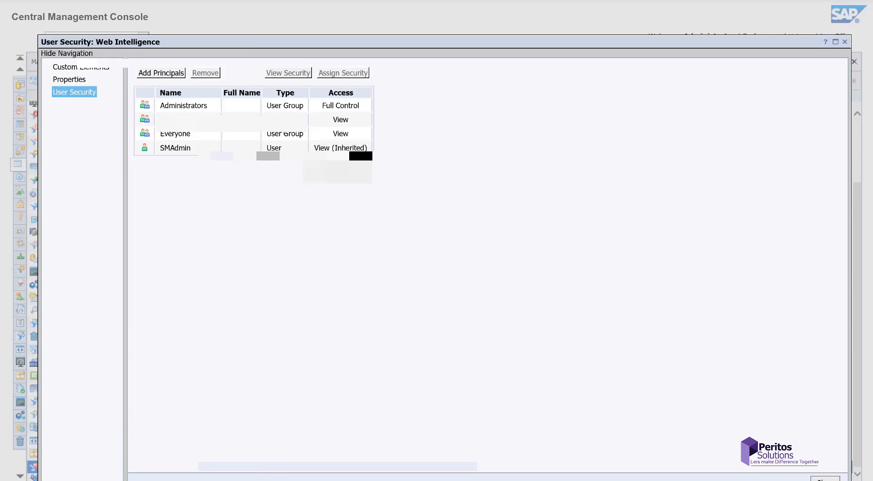
Step: Replace the View access level with Full Control on the Web Intelligence application for the group between Administrators and Everyone
{"action": "left_click", "coordinate": [346, 123]}
{"action": "left_click", "coordinate": [365, 75]}
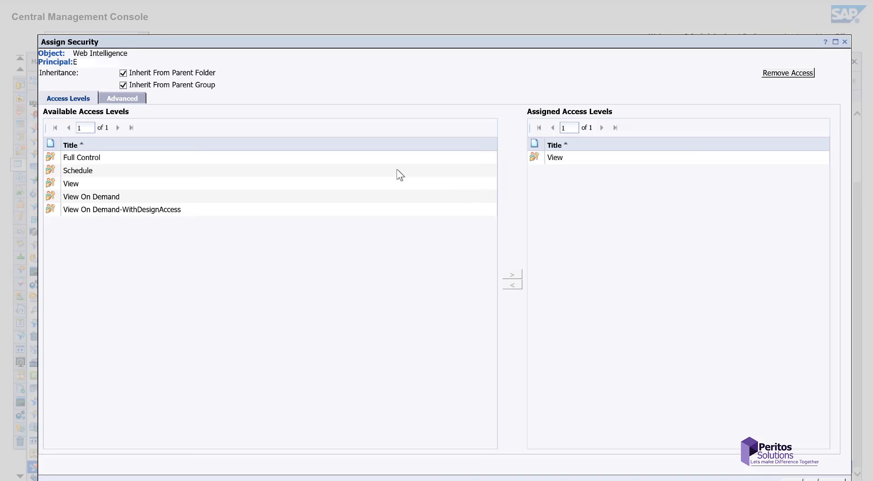
{"action": "left_click", "coordinate": [585, 157]}
{"action": "left_click", "coordinate": [512, 285]}
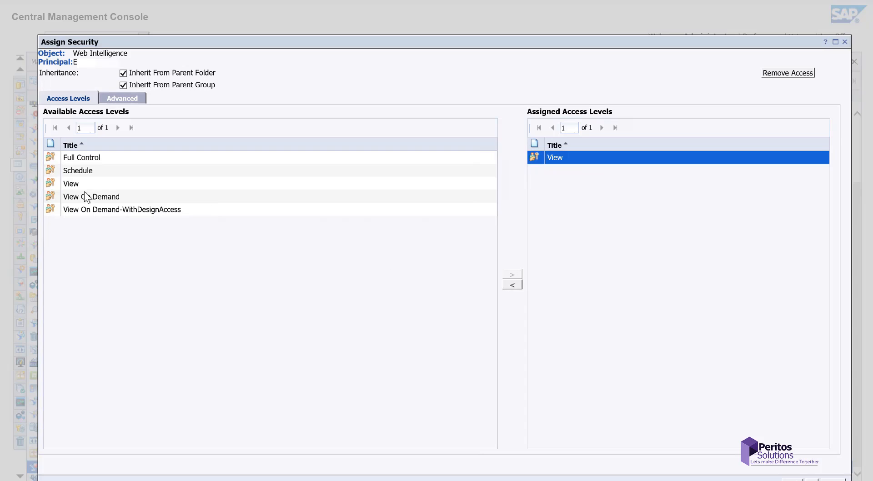
{"action": "left_click", "coordinate": [105, 158]}
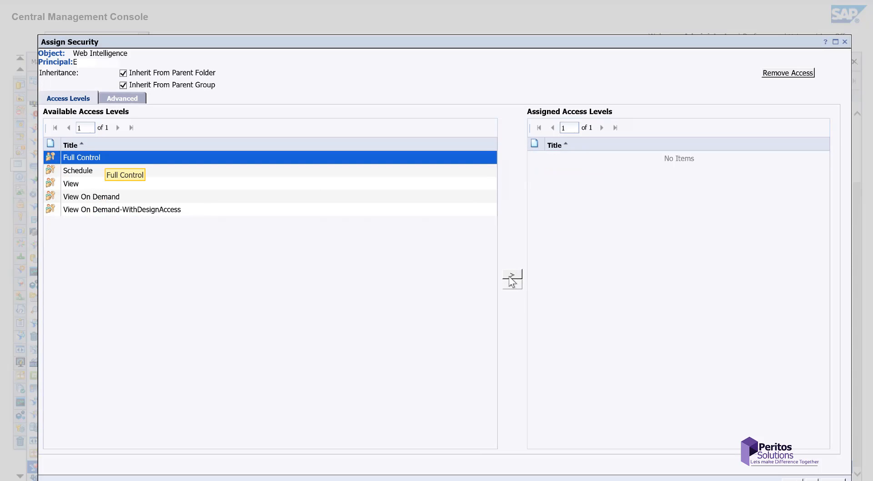
{"action": "left_click", "coordinate": [510, 275]}
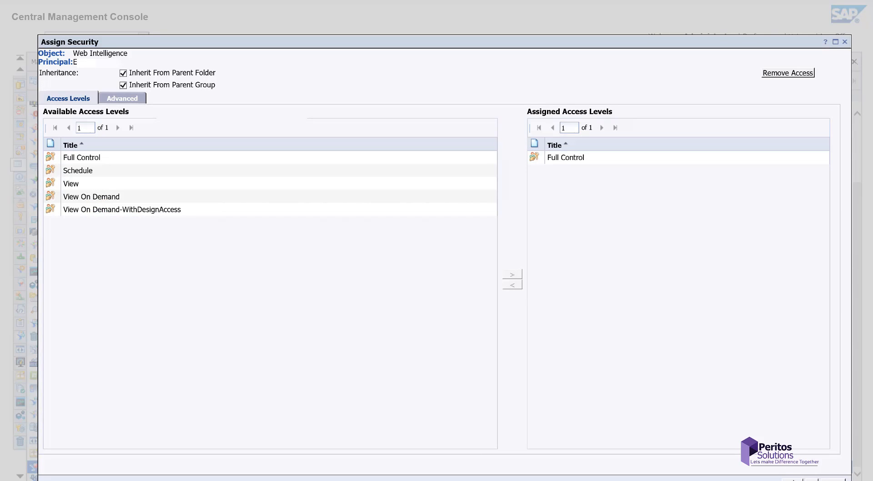
{"action": "left_click", "coordinate": [793, 480]}
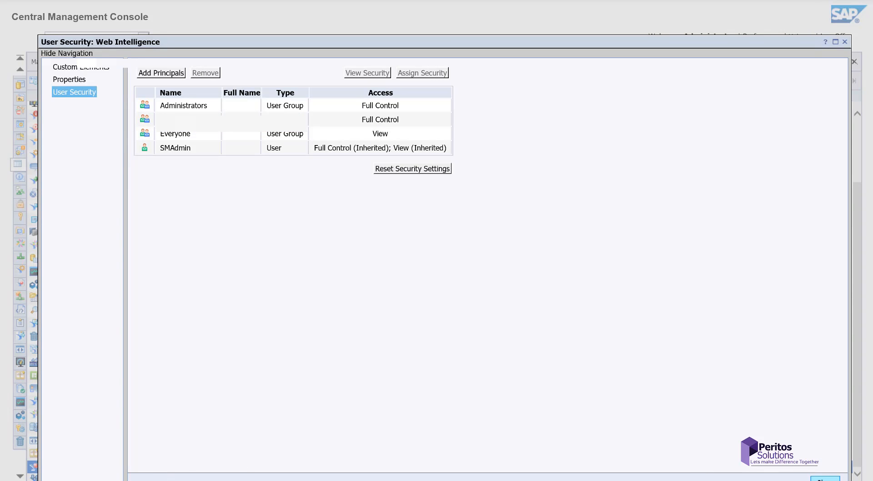
{"action": "left_click", "coordinate": [825, 478]}
Step: Switch to BI launch pad and reload it to check the access to the Postpaid Rental Report
{"action": "mouse_move", "coordinate": [123, 480]}
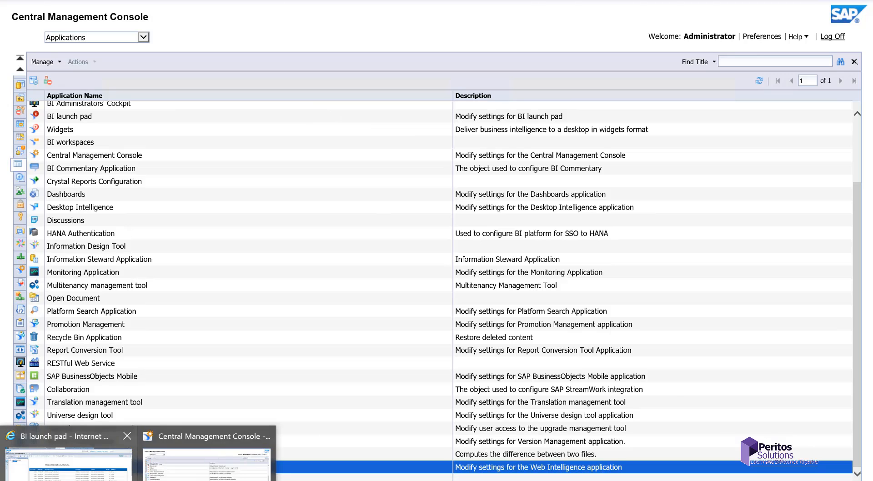
{"action": "left_click", "coordinate": [68, 459]}
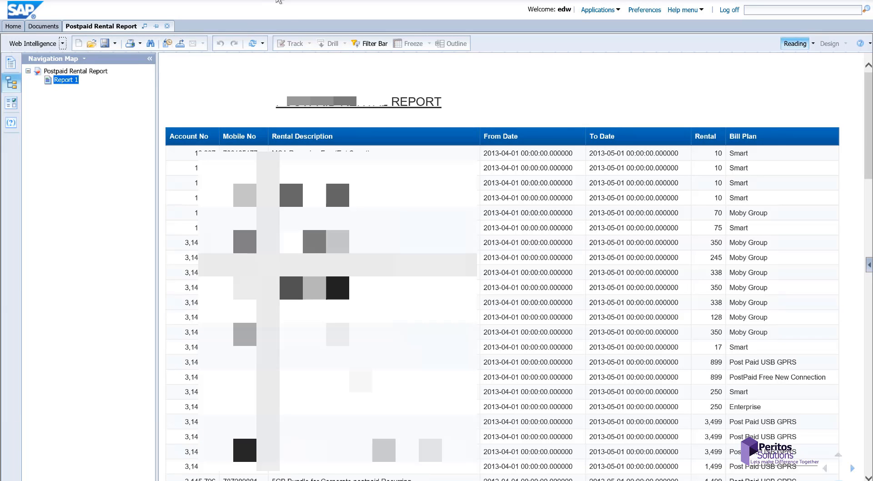
{"action": "key", "text": "F5"}
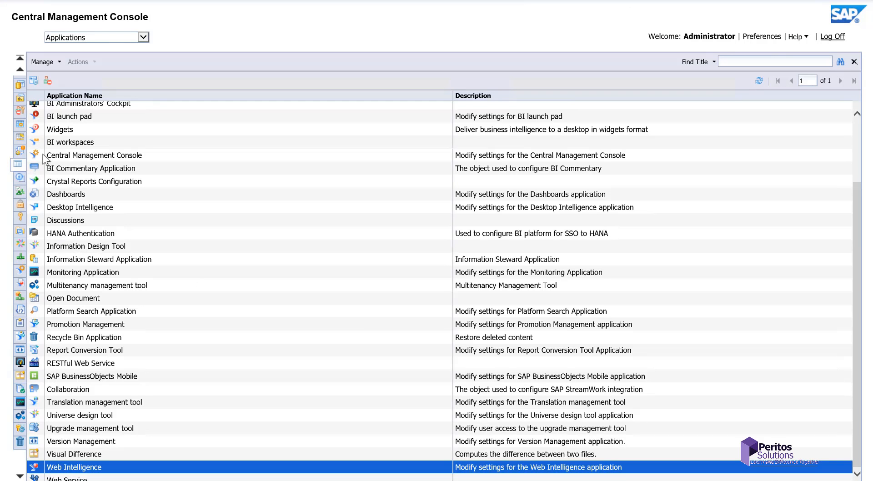
Step: In the Central Management Console, examine the user security of the EA Users group under Users and Groups
{"action": "left_click", "coordinate": [144, 37]}
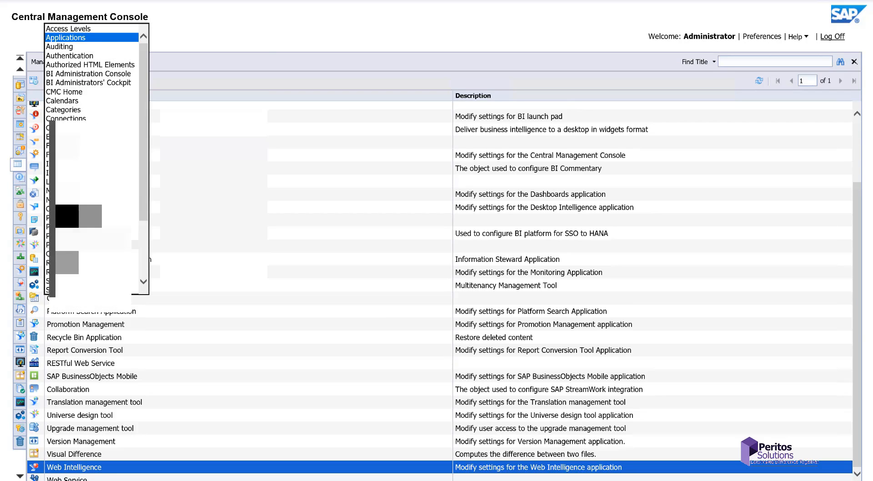
{"action": "scroll", "coordinate": [91, 159], "scroll_direction": "down", "scroll_amount": 3}
{"action": "left_click", "coordinate": [82, 262]}
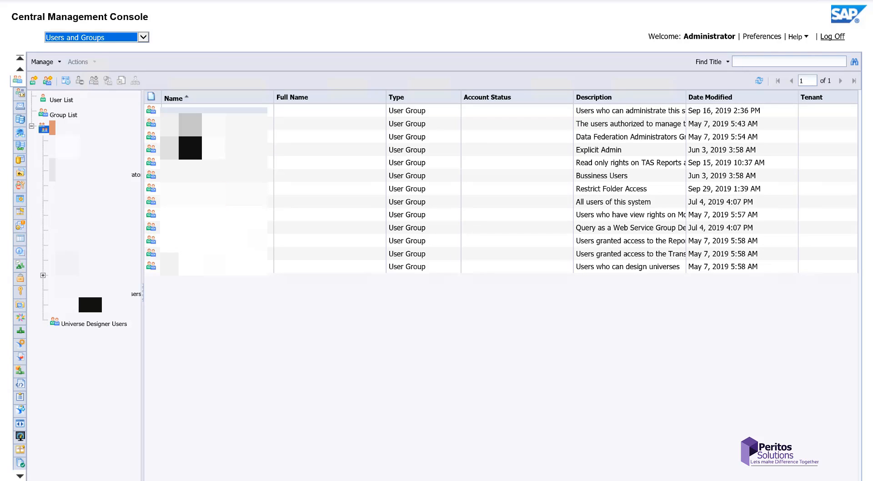
{"action": "right_click", "coordinate": [195, 109]}
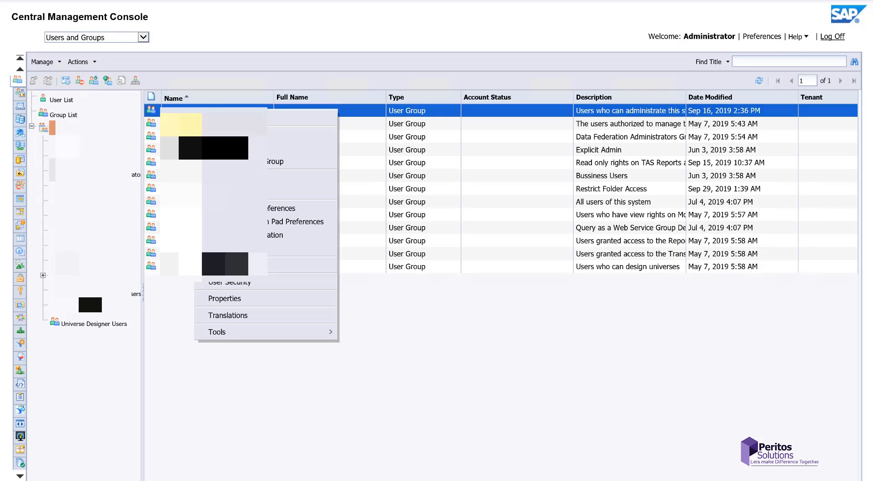
{"action": "right_click", "coordinate": [171, 163]}
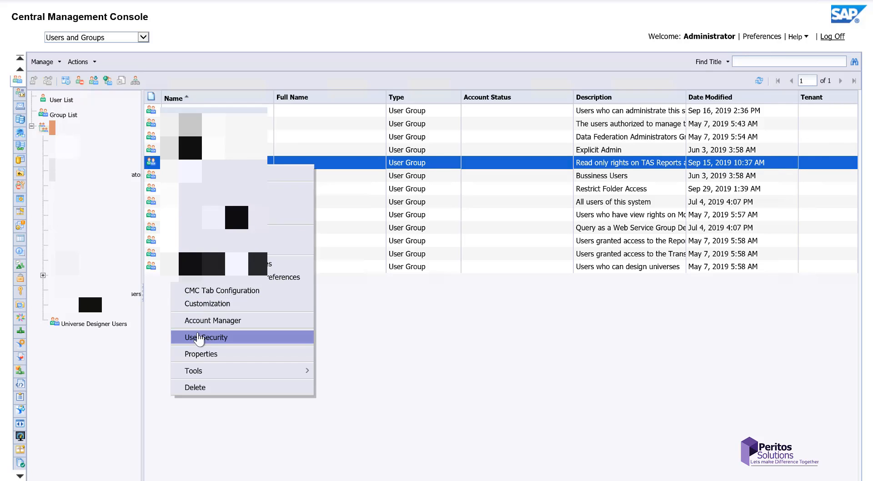
{"action": "left_click", "coordinate": [234, 337]}
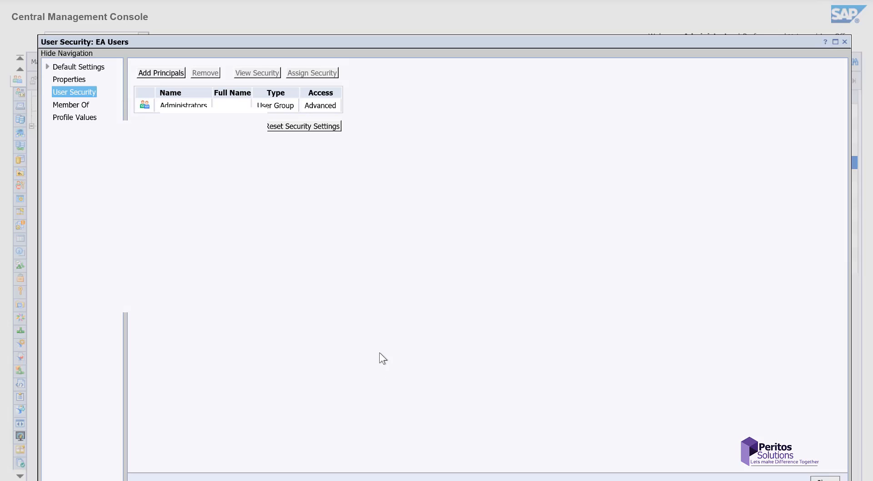
{"action": "left_click", "coordinate": [310, 106]}
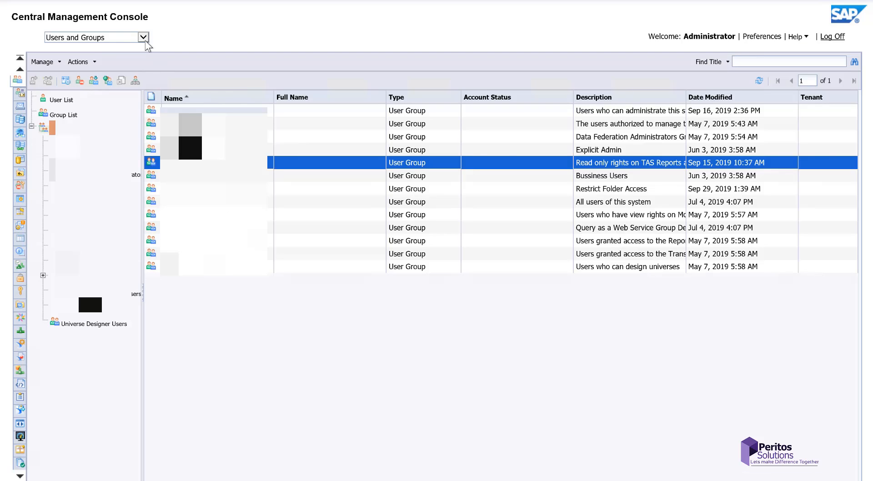
Step: Under Folders, review the top-level security of All Folders for the group between Administrators and Everyone, and close it
{"action": "left_click", "coordinate": [145, 39]}
{"action": "left_click", "coordinate": [58, 33]}
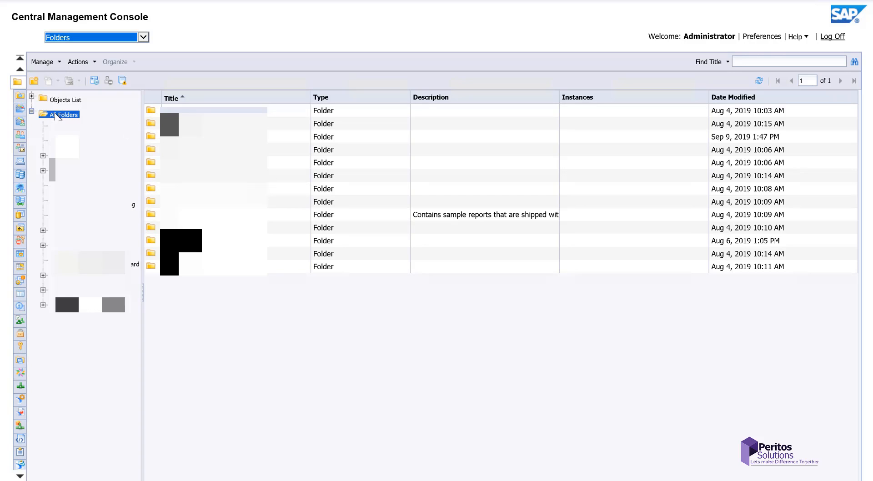
{"action": "right_click", "coordinate": [55, 115]}
{"action": "right_click", "coordinate": [181, 111]}
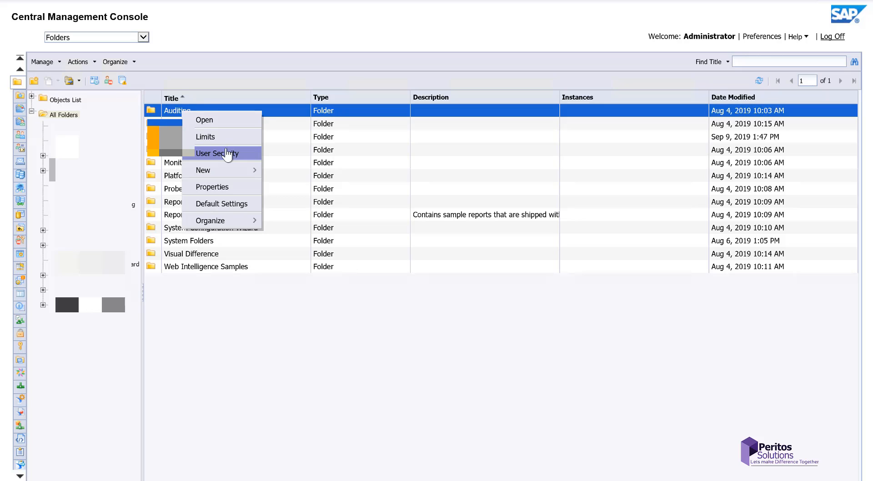
{"action": "left_click", "coordinate": [59, 63]}
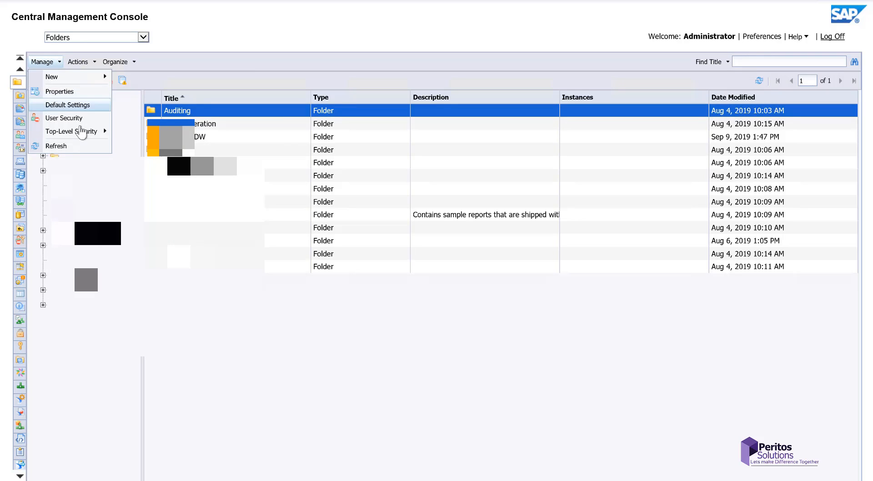
{"action": "mouse_move", "coordinate": [82, 132]}
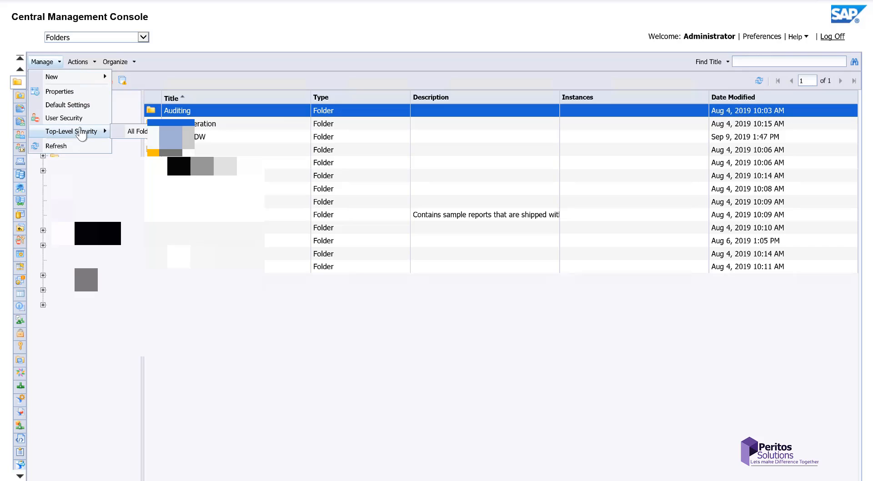
{"action": "left_click", "coordinate": [136, 131]}
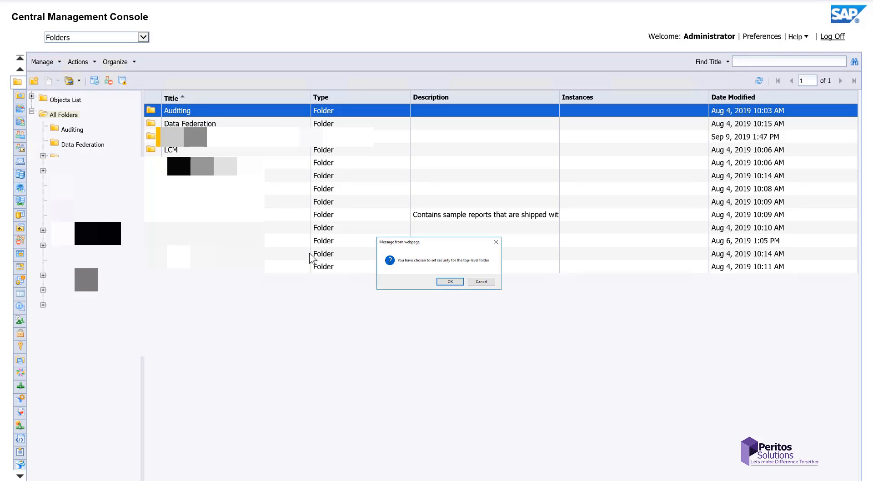
{"action": "left_click", "coordinate": [450, 282]}
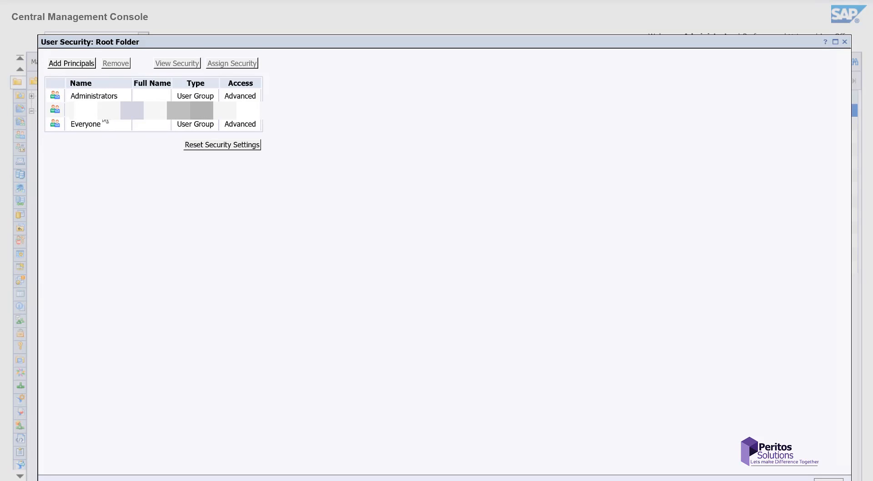
{"action": "left_click", "coordinate": [253, 110]}
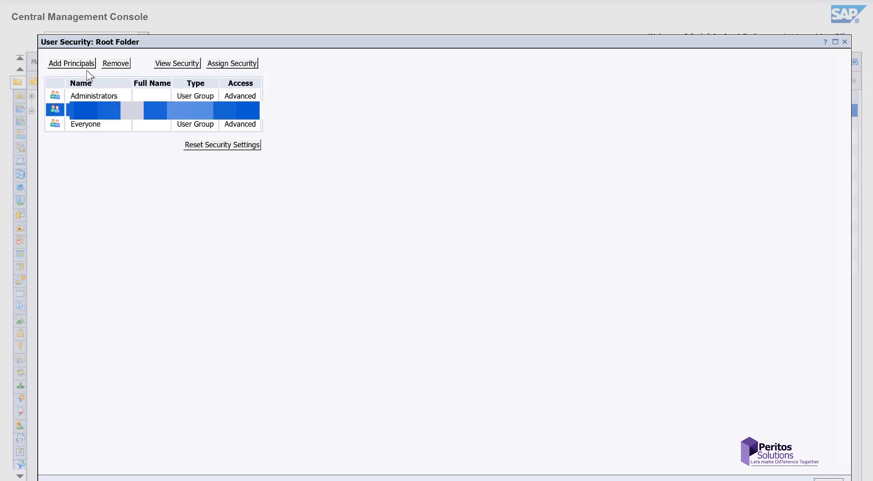
{"action": "left_click", "coordinate": [846, 43]}
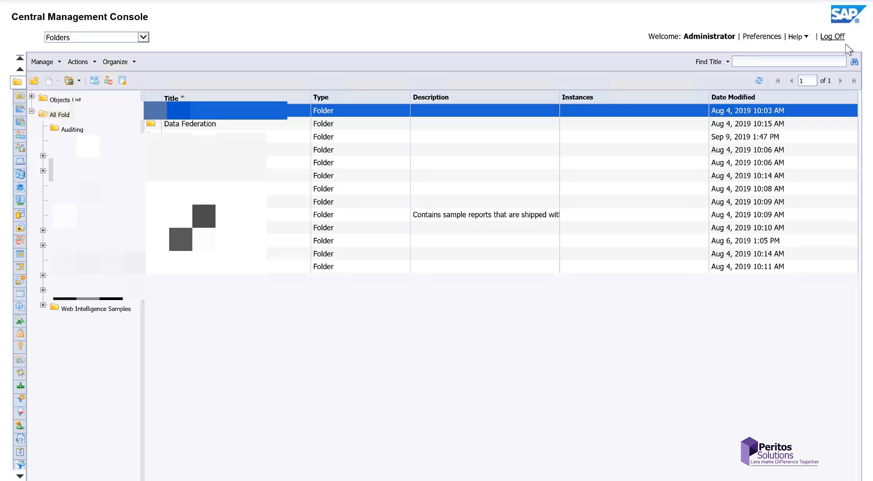
Step: Under Applications, open Web Intelligence's user security and the security assignment of the group between Administrators and Everyone
{"action": "left_click", "coordinate": [143, 37]}
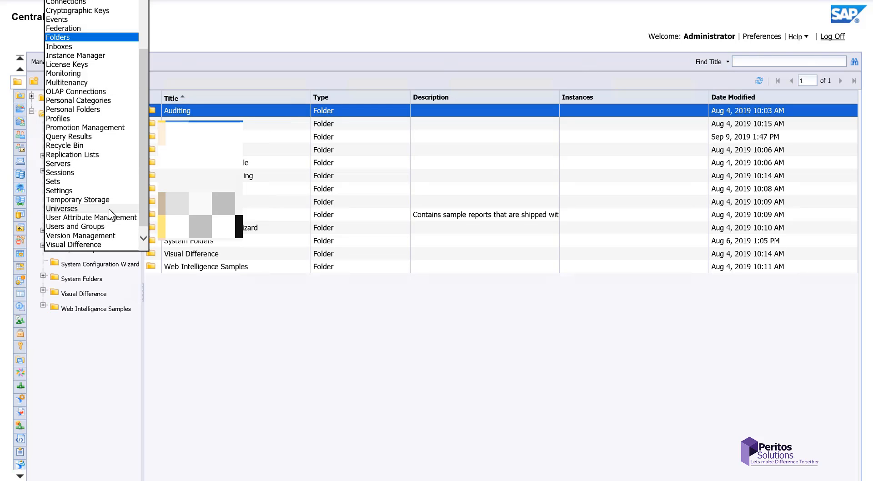
{"action": "scroll", "coordinate": [102, 163], "scroll_direction": "up", "scroll_amount": 3}
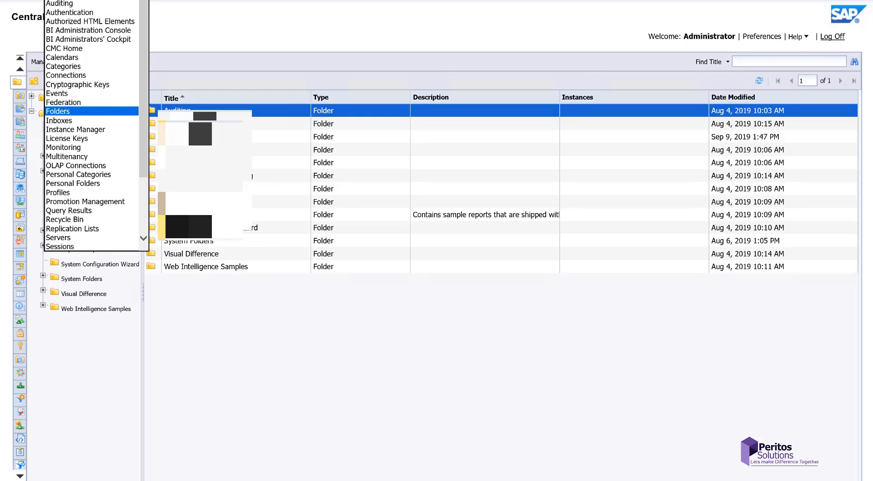
{"action": "left_click", "coordinate": [100, 1]}
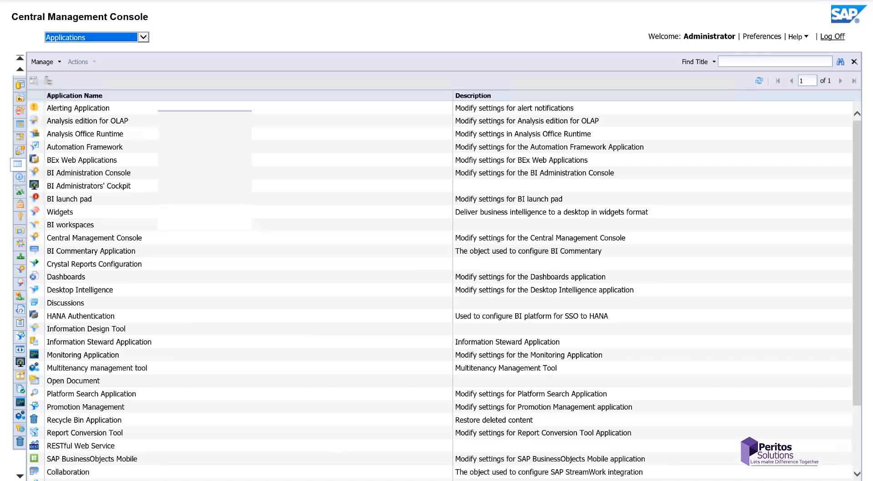
{"action": "scroll", "coordinate": [130, 382], "scroll_direction": "down", "scroll_amount": 3}
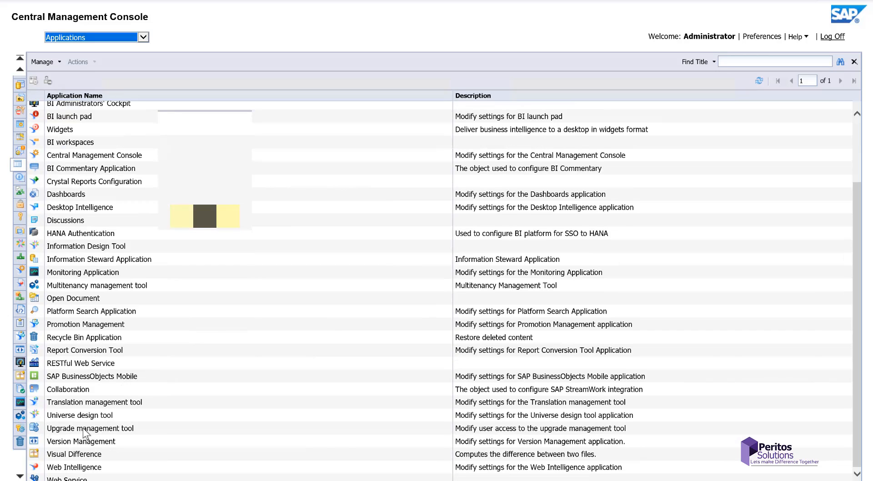
{"action": "double_click", "coordinate": [68, 467]}
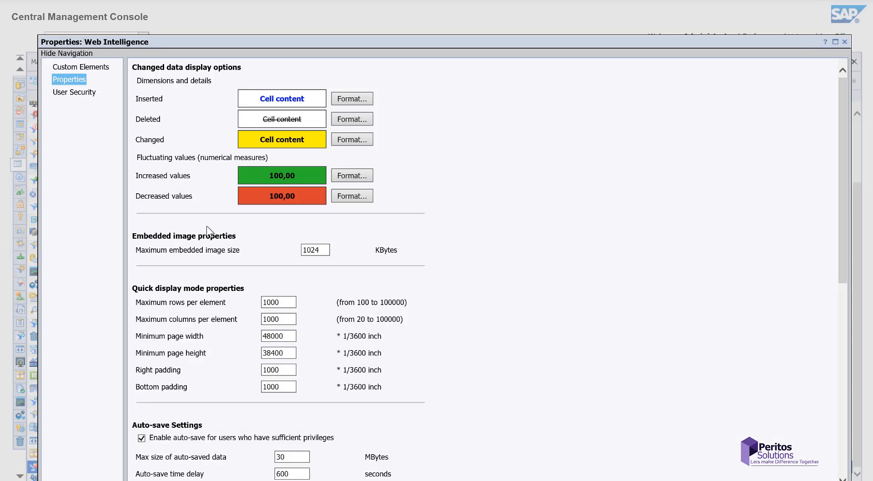
{"action": "left_click", "coordinate": [70, 96]}
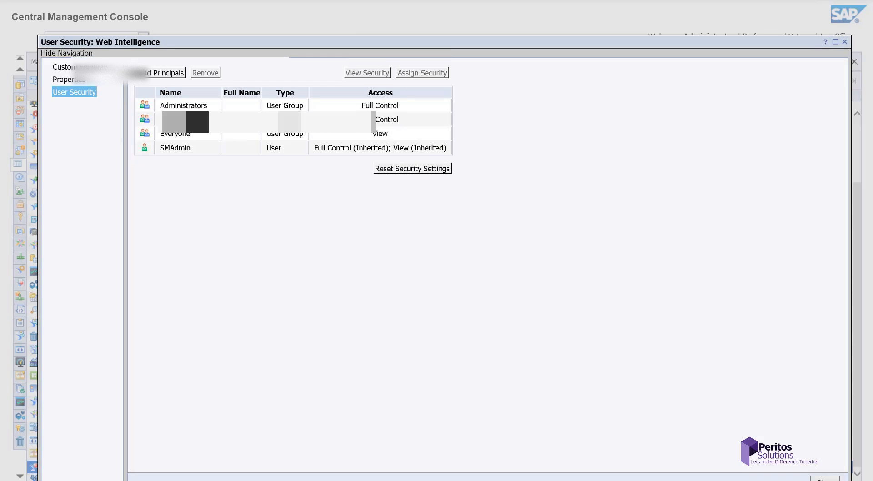
{"action": "left_click", "coordinate": [422, 119]}
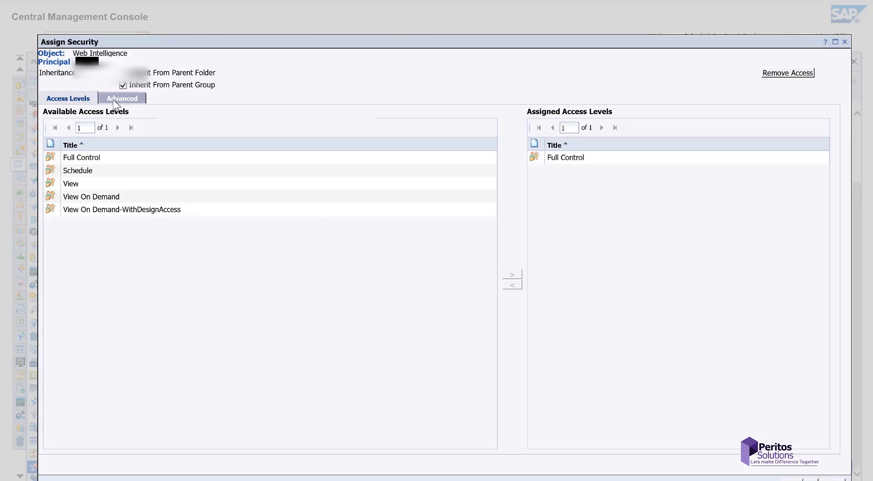
Step: Open the group's advanced rights for adding or removing and examine the specific rights for the Web Intelligence application
{"action": "left_click", "coordinate": [116, 99]}
{"action": "left_click", "coordinate": [71, 110]}
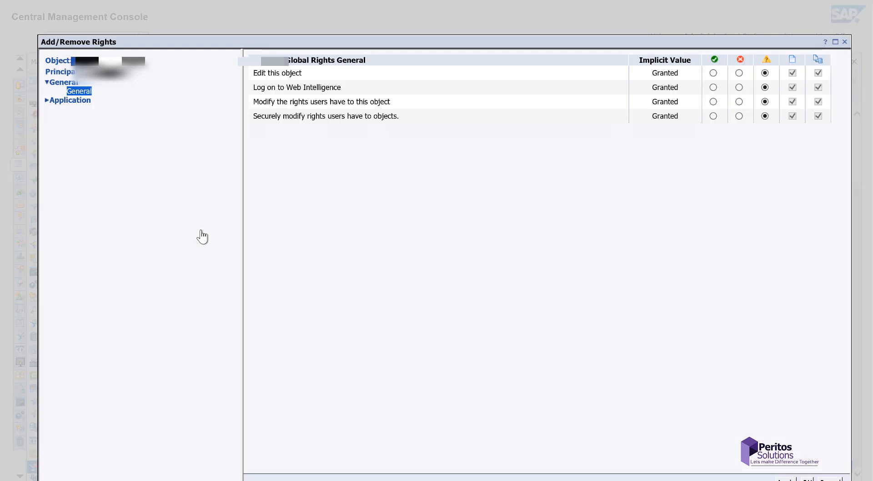
{"action": "left_click", "coordinate": [47, 101]}
{"action": "left_click", "coordinate": [89, 110]}
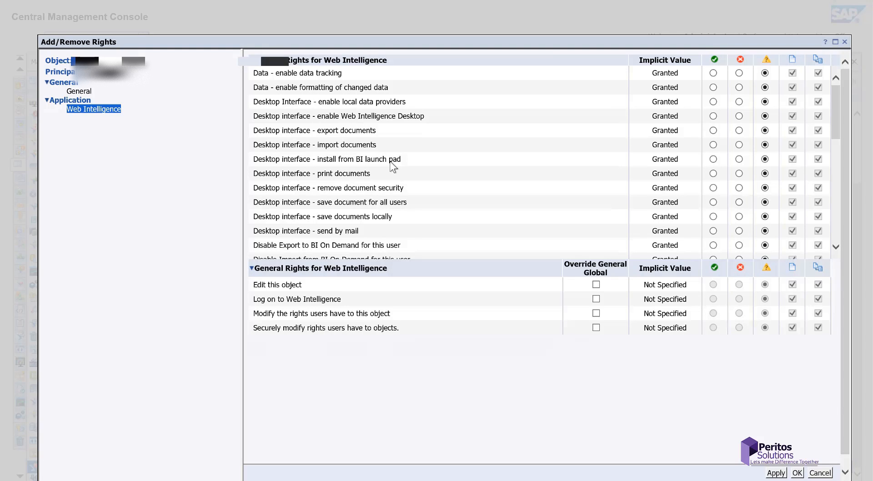
{"action": "scroll", "coordinate": [648, 166], "scroll_direction": "down", "scroll_amount": 6}
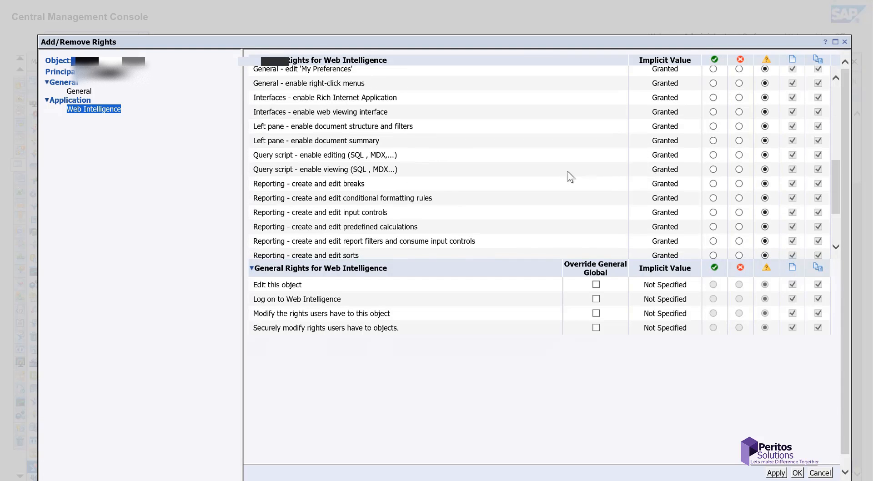
{"action": "scroll", "coordinate": [568, 175], "scroll_direction": "down", "scroll_amount": 2}
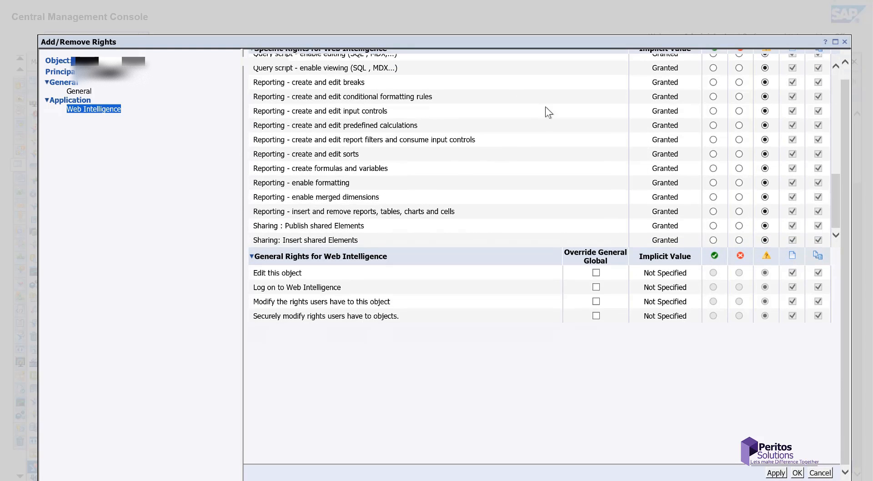
{"action": "scroll", "coordinate": [514, 157], "scroll_direction": "up", "scroll_amount": 4}
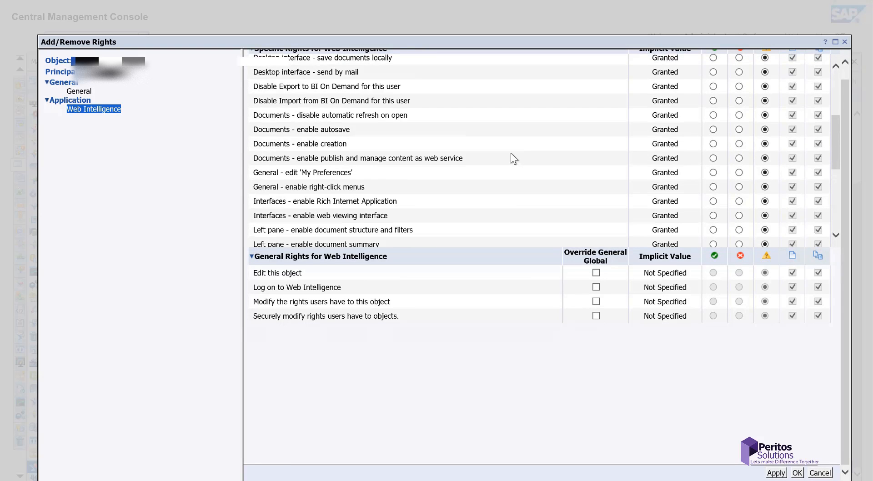